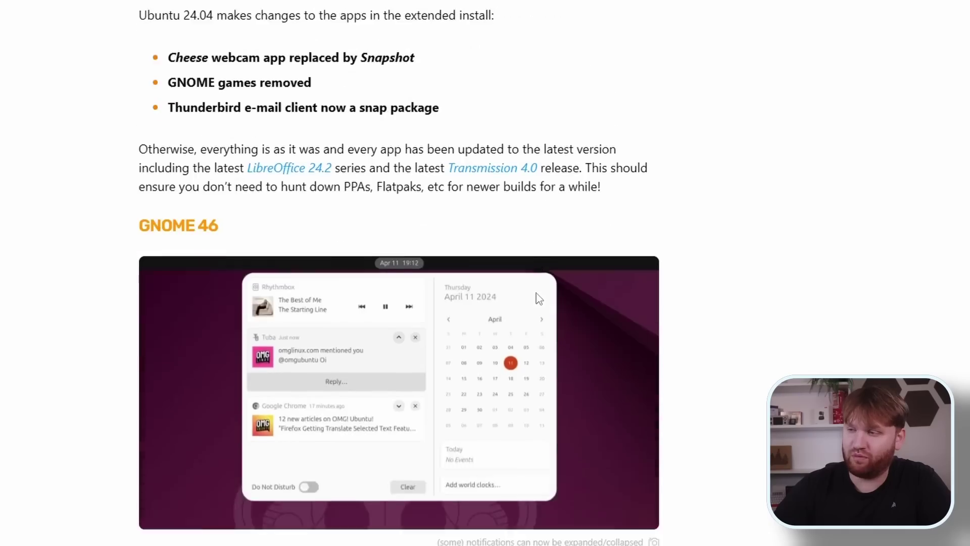
{"action": "scroll", "coordinate": [538, 298], "scroll_direction": "down", "scroll_amount": 2}
Scroll through the OMG! Ubuntu 24.04 article and the Ubuntu releases page.
{"action": "left_click_drag", "start_coordinate": [253, 136], "coordinate": [133, 134]}
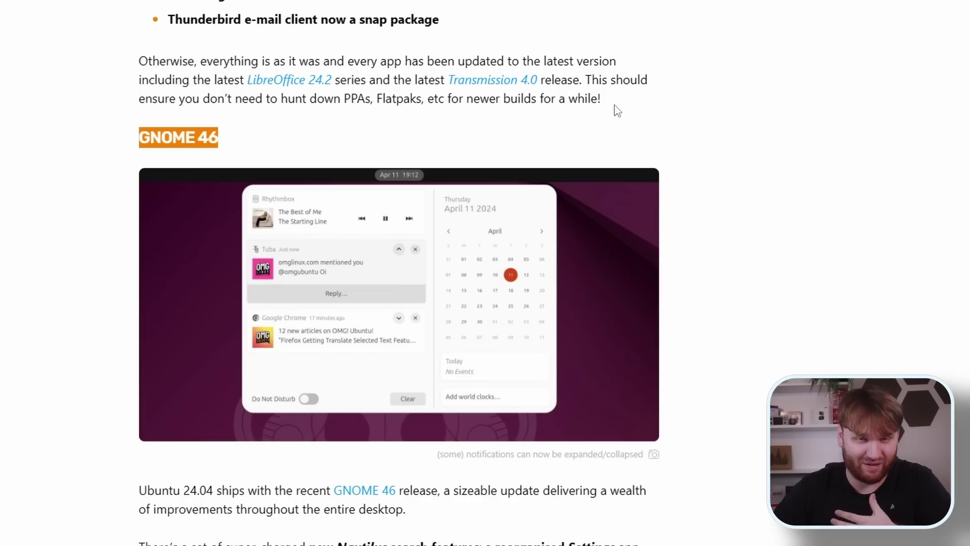
{"action": "scroll", "coordinate": [618, 110], "scroll_direction": "up", "scroll_amount": 3}
{"action": "scroll", "coordinate": [618, 111], "scroll_direction": "up", "scroll_amount": 6}
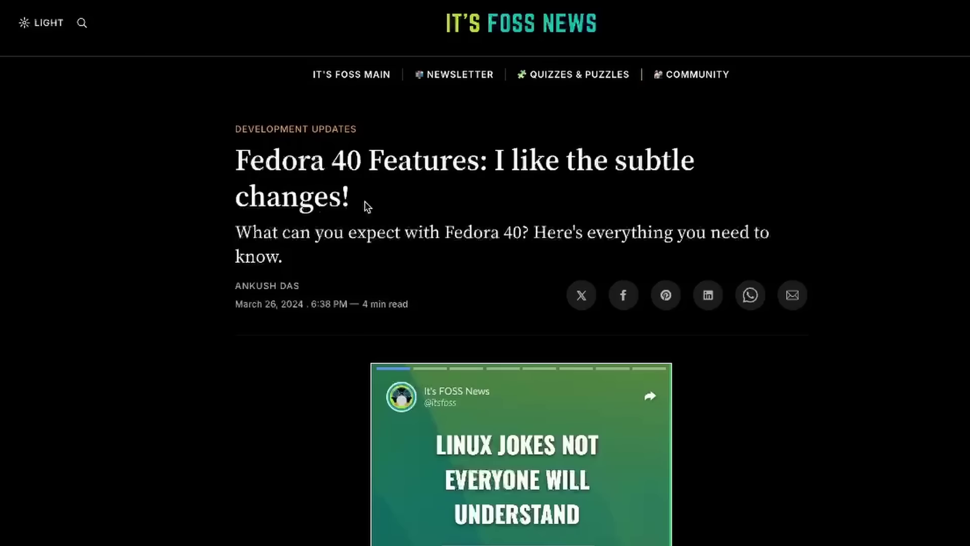
Highlight the Fedora 40 article's title and key-changes bullets, then scroll to the comments.
{"action": "left_click_drag", "start_coordinate": [353, 200], "coordinate": [170, 157]}
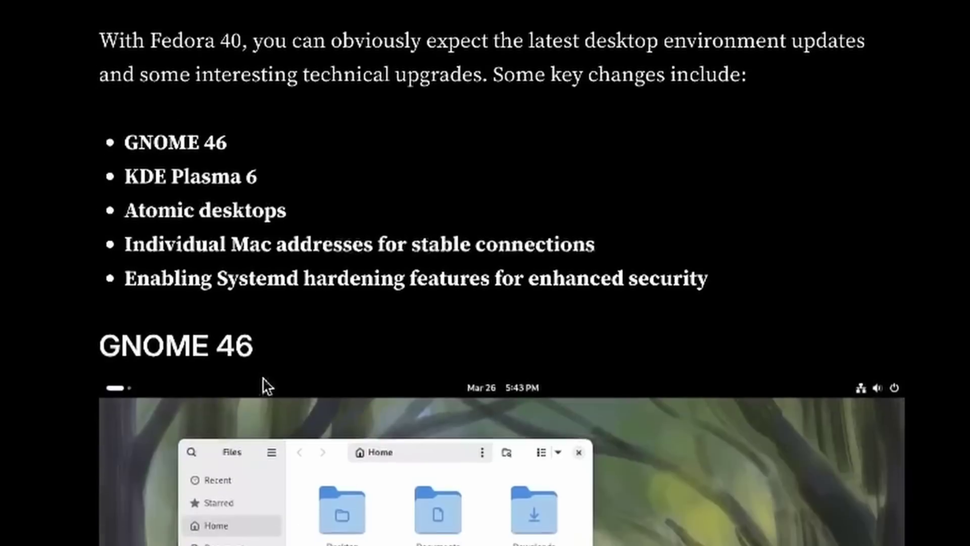
{"action": "left_click_drag", "start_coordinate": [727, 288], "coordinate": [251, 232]}
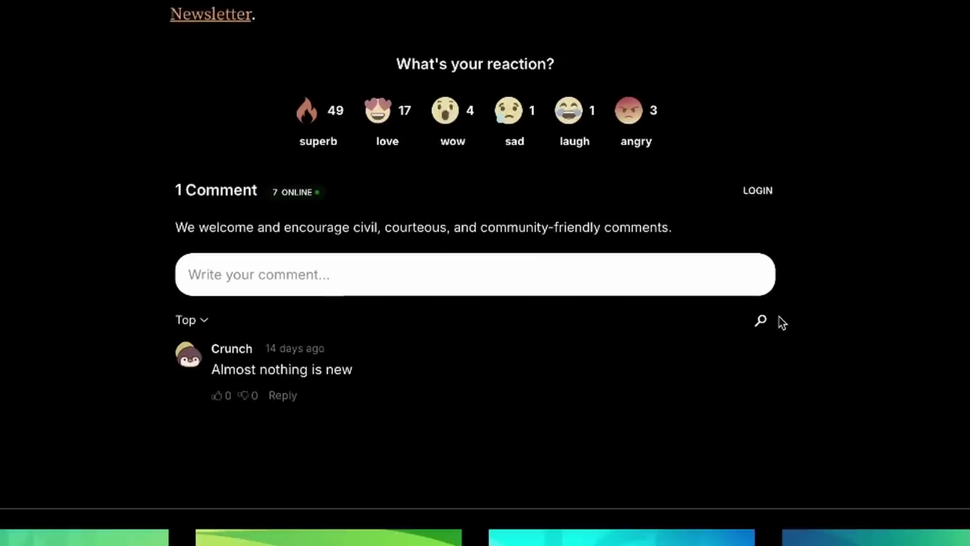
{"action": "scroll", "coordinate": [780, 321], "scroll_direction": "down", "scroll_amount": 2}
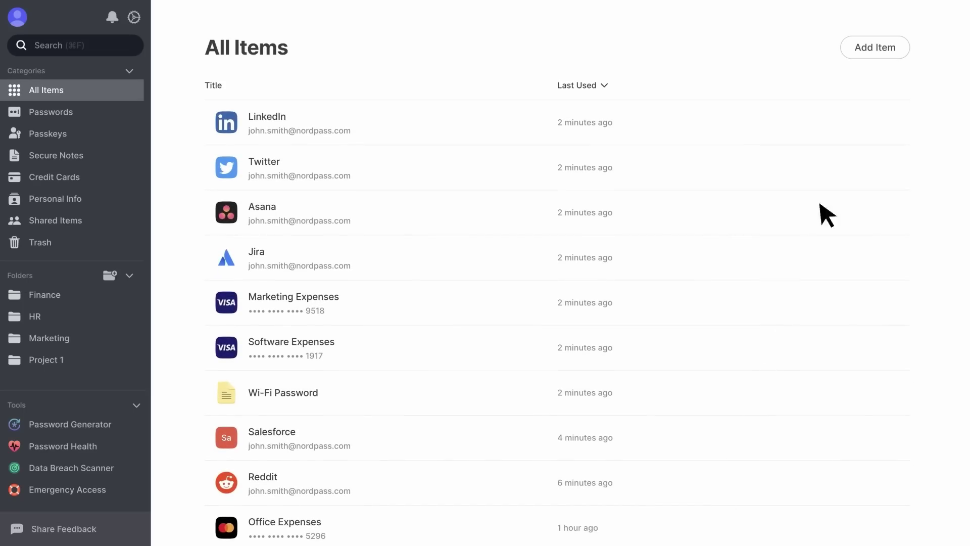
Create a new secure note, choose its folder, and share it with a recipient's e-mail address.
{"action": "left_click", "coordinate": [879, 51]}
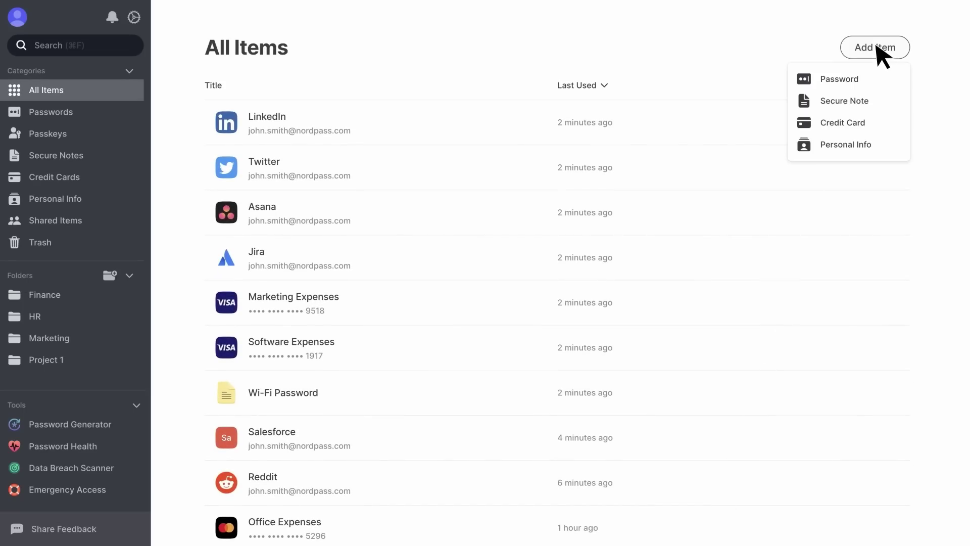
{"action": "left_click", "coordinate": [878, 104]}
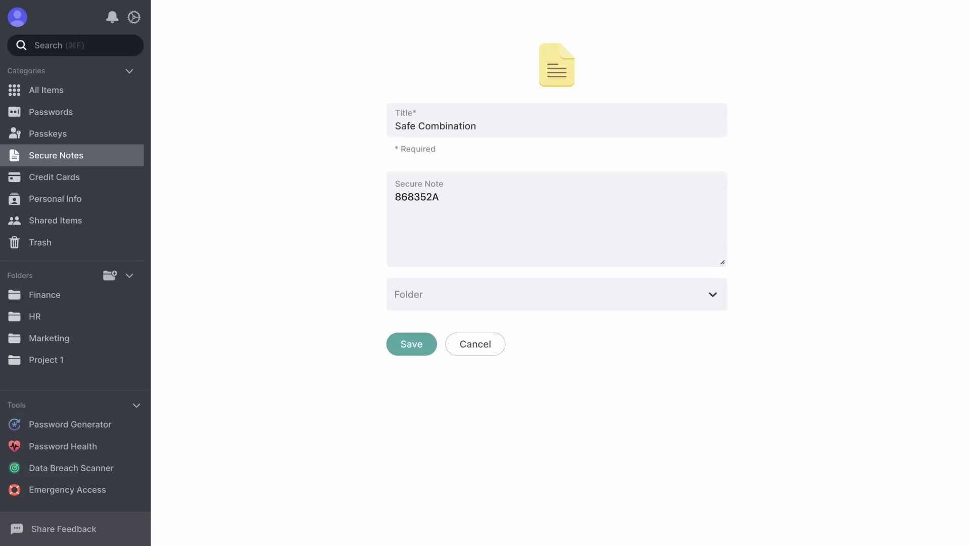
{"action": "left_click", "coordinate": [710, 297]}
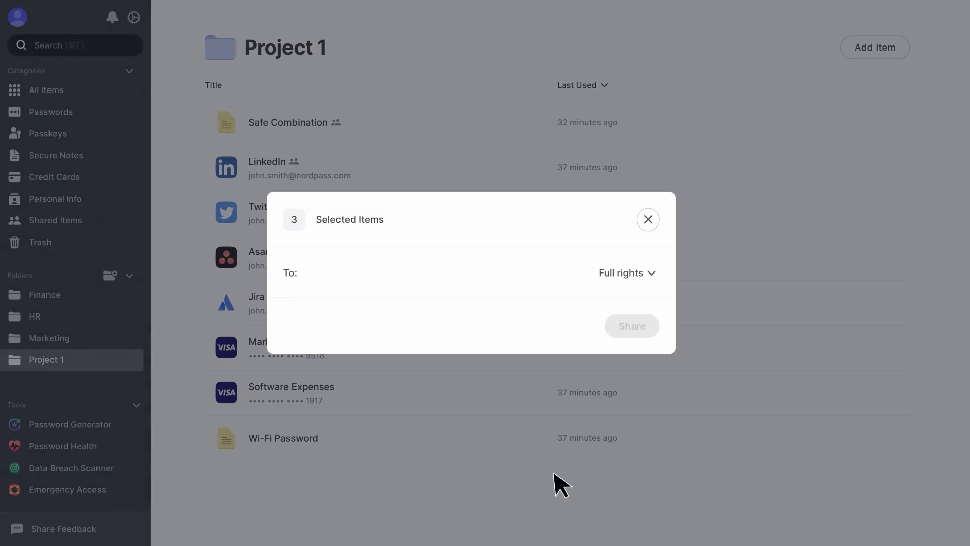
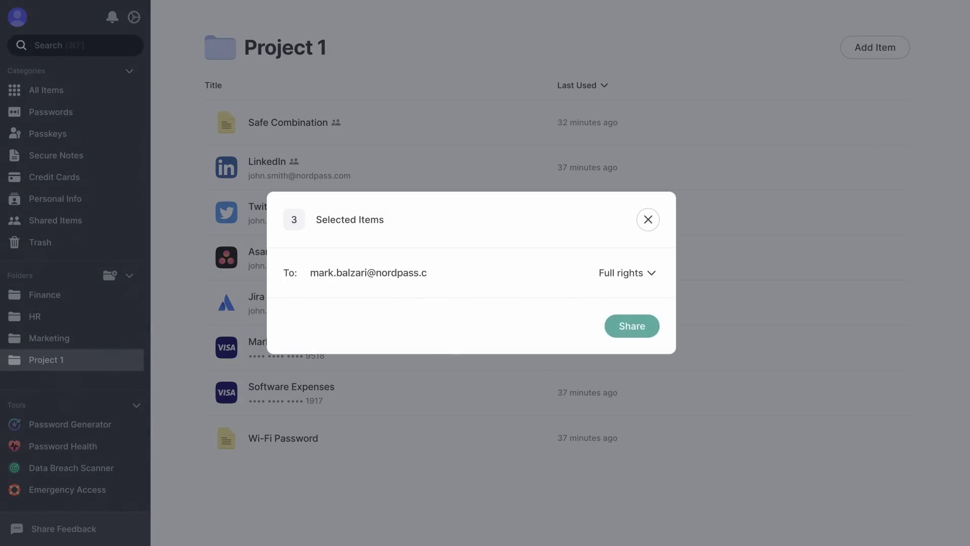
{"action": "key", "text": "Return"}
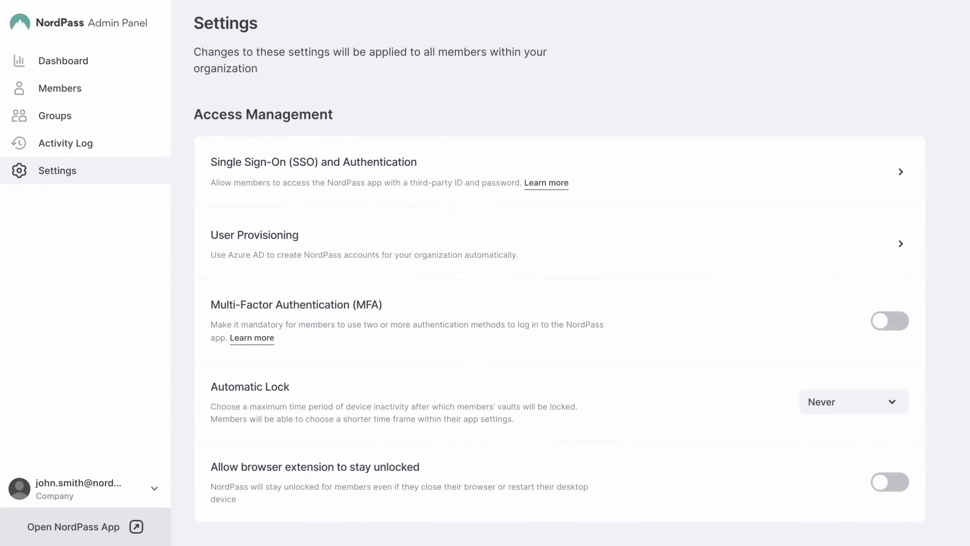
Enable MFA for all members and fill the sign-up password with a generated strong one.
{"action": "left_click", "coordinate": [892, 321]}
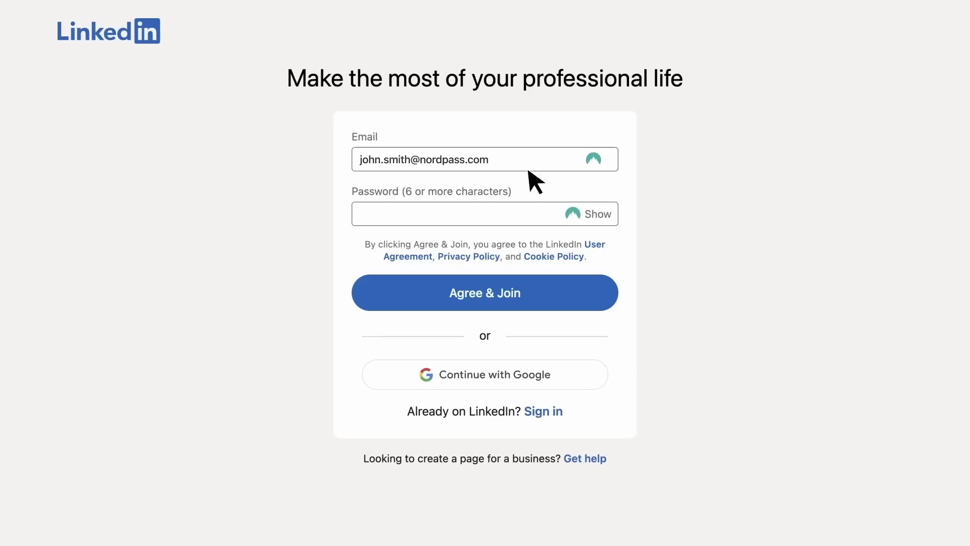
{"action": "left_click", "coordinate": [573, 213]}
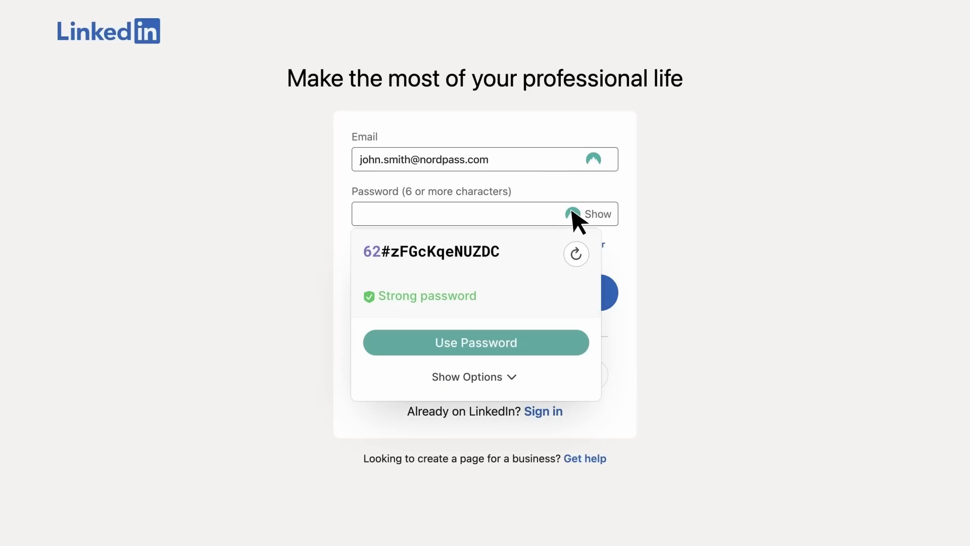
{"action": "left_click", "coordinate": [532, 340]}
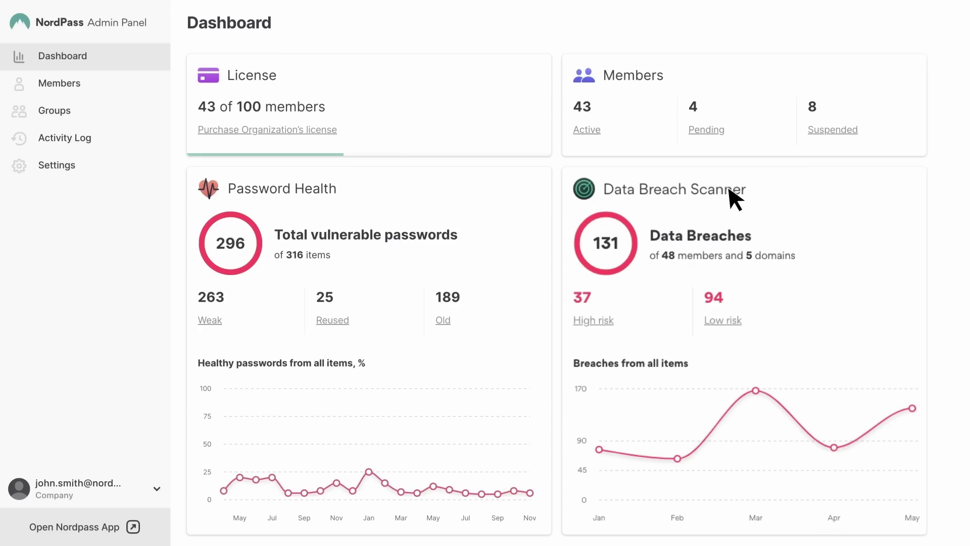
View the Data Breach Scanner report, then submit the Redeem form for the Business trial.
{"action": "left_click", "coordinate": [730, 192]}
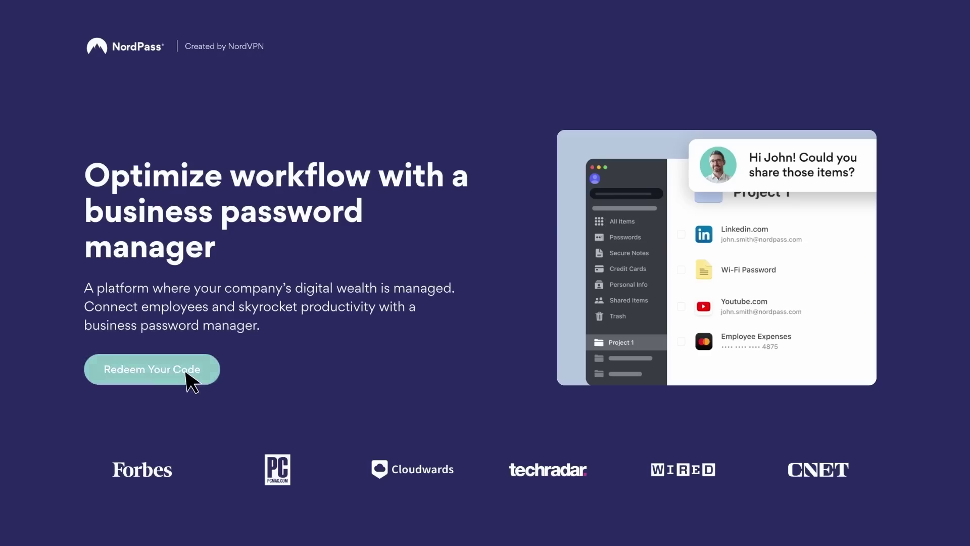
{"action": "left_click", "coordinate": [185, 373]}
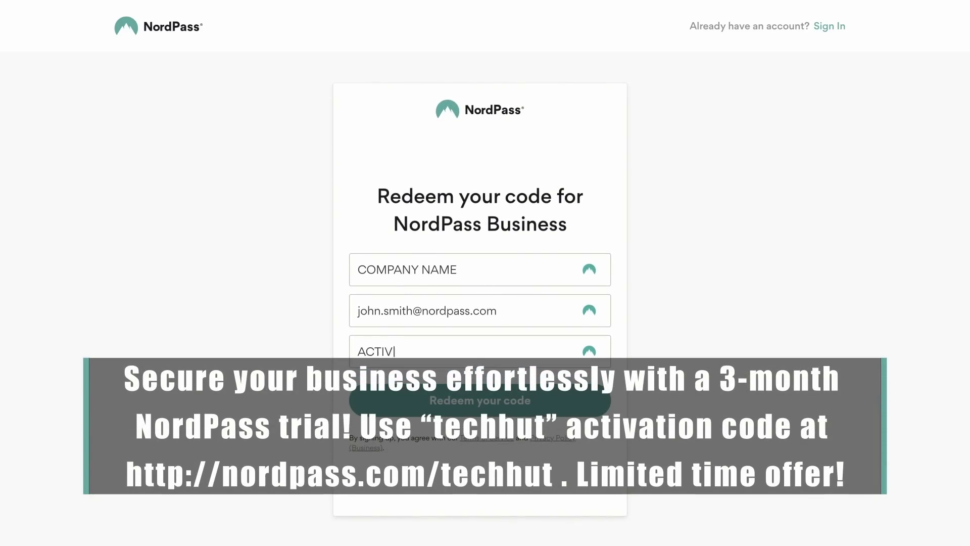
{"action": "left_click", "coordinate": [515, 405]}
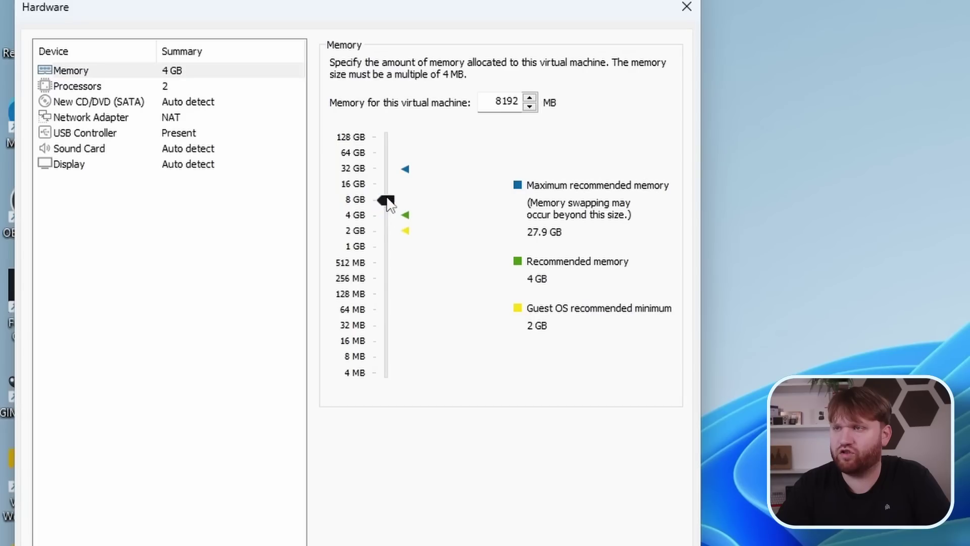
Select Processors and open the Number of processor cores list.
{"action": "left_click", "coordinate": [154, 87]}
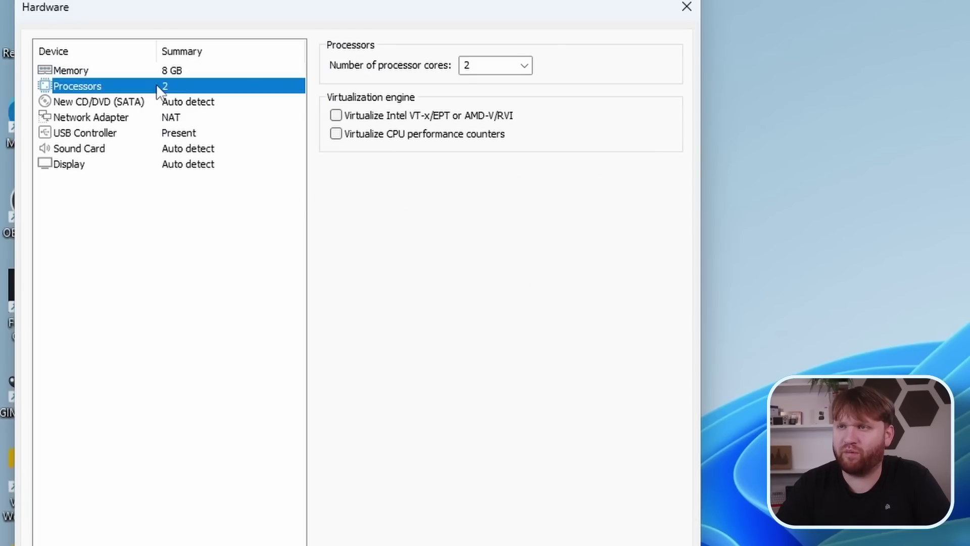
{"action": "left_click", "coordinate": [513, 68]}
{"action": "left_click", "coordinate": [524, 65]}
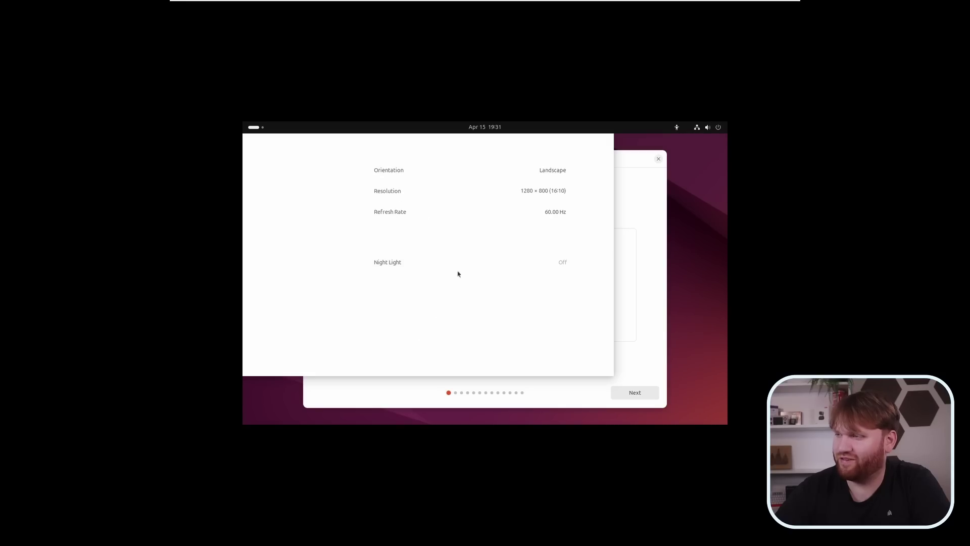
Set the display to 2560 × 1440, keep the change, and close Settings.
{"action": "left_click", "coordinate": [521, 194]}
{"action": "left_click", "coordinate": [541, 191]}
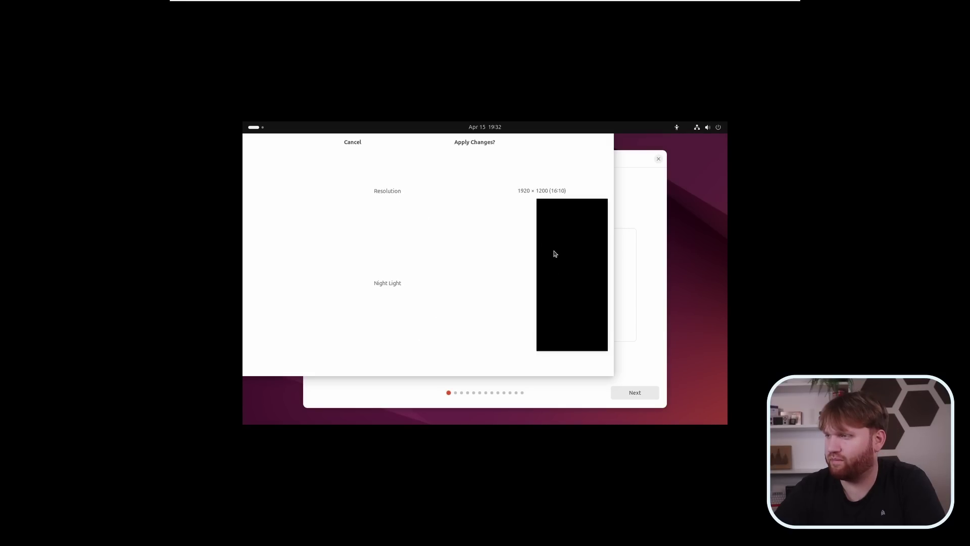
{"action": "left_click", "coordinate": [554, 253]}
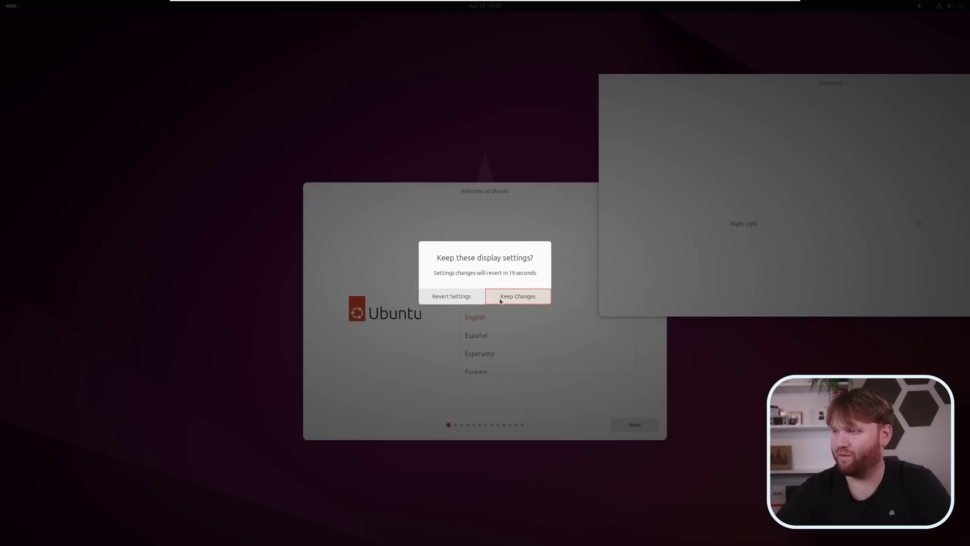
{"action": "key", "text": "Return"}
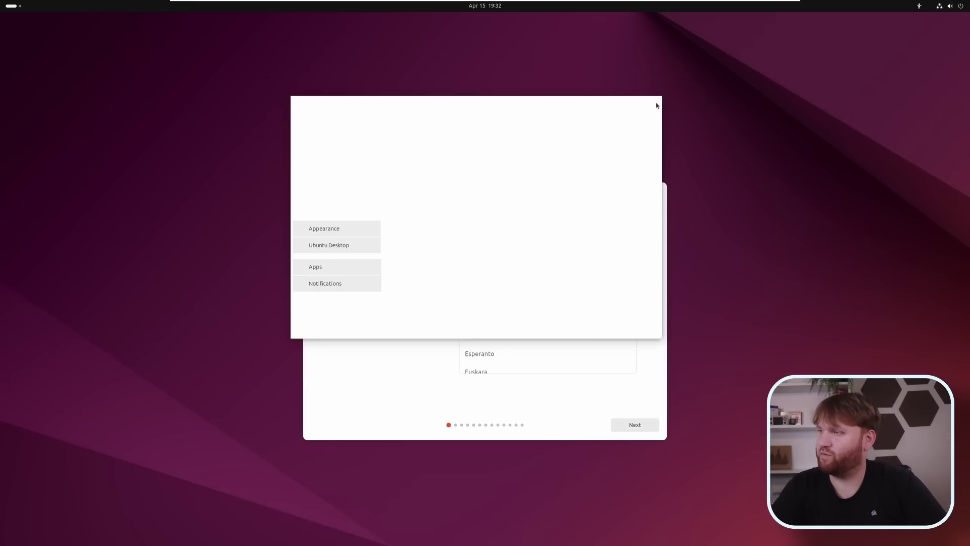
{"action": "left_click", "coordinate": [657, 105]}
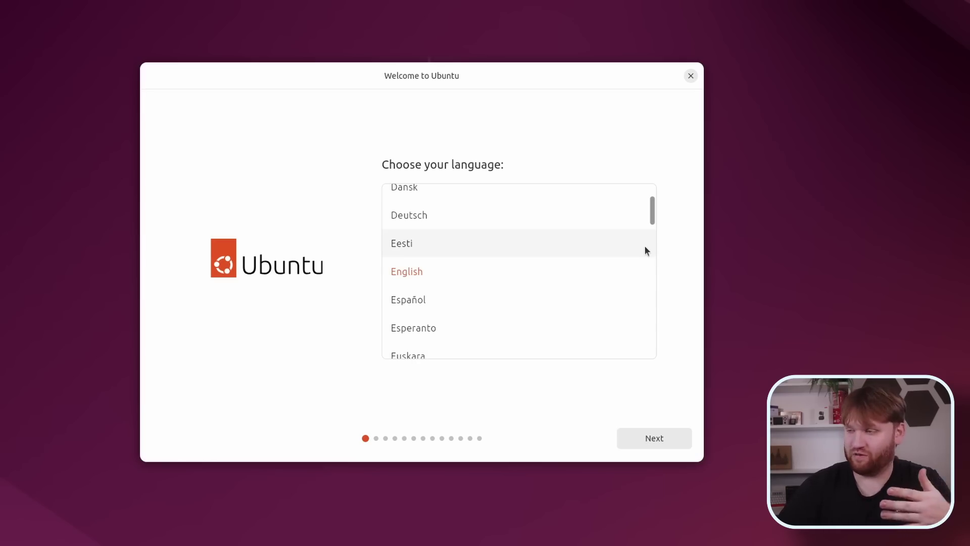
Accept English, default accessibility, English (US) keyboard and wired connection, then choose Install Ubuntu.
{"action": "left_click", "coordinate": [657, 442]}
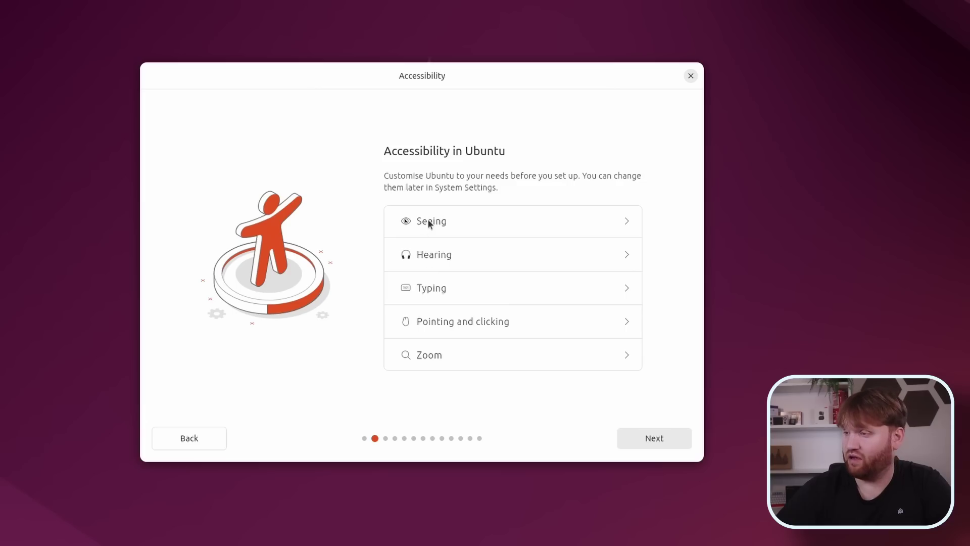
{"action": "left_click", "coordinate": [666, 442]}
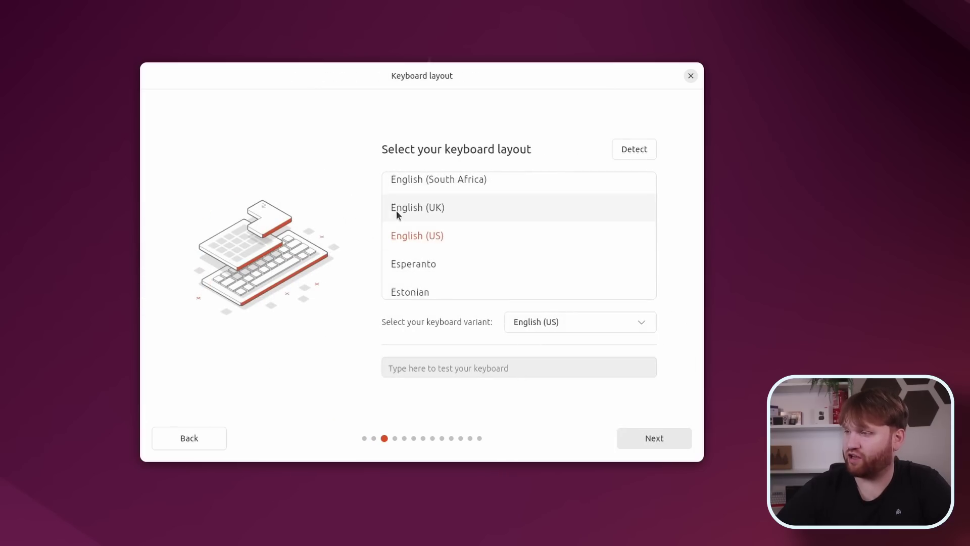
{"action": "left_click", "coordinate": [663, 438]}
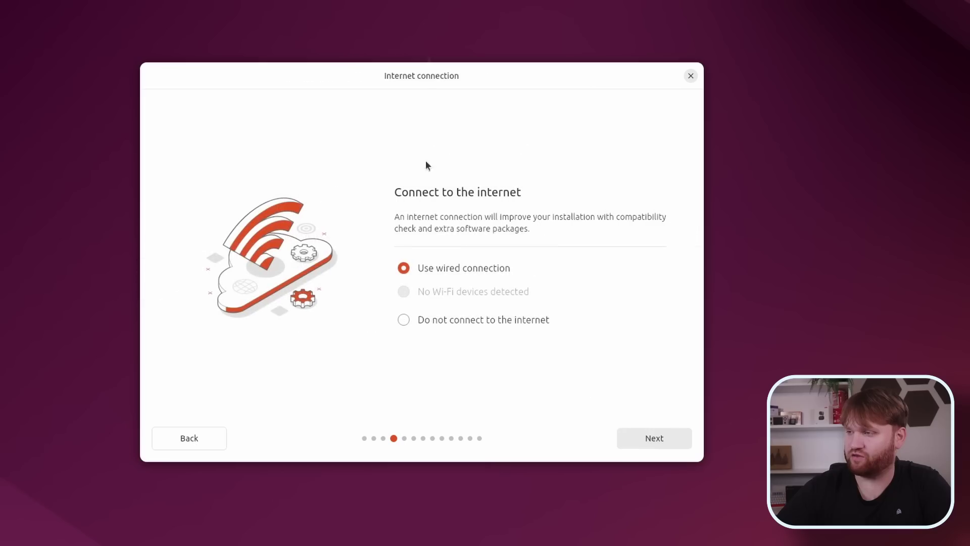
{"action": "left_click", "coordinate": [669, 440]}
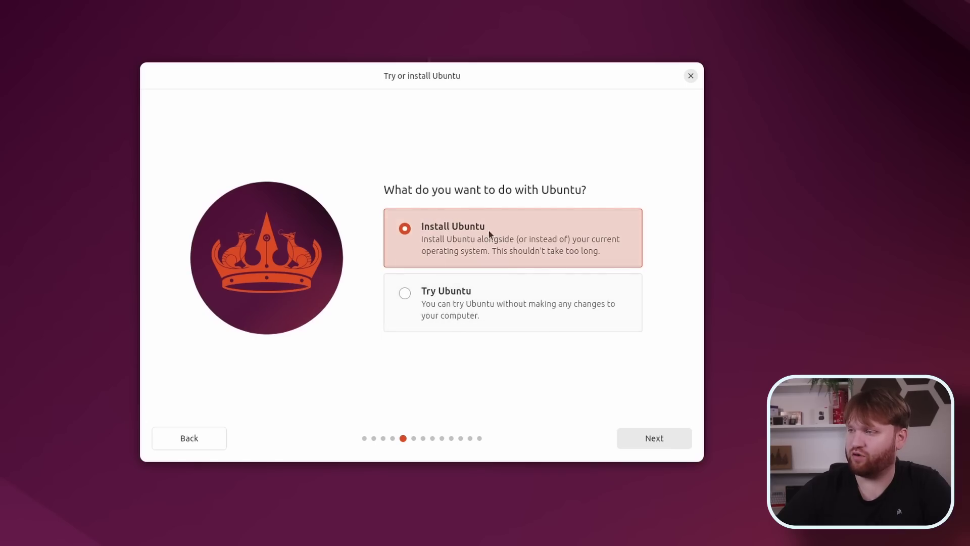
{"action": "left_click", "coordinate": [642, 435]}
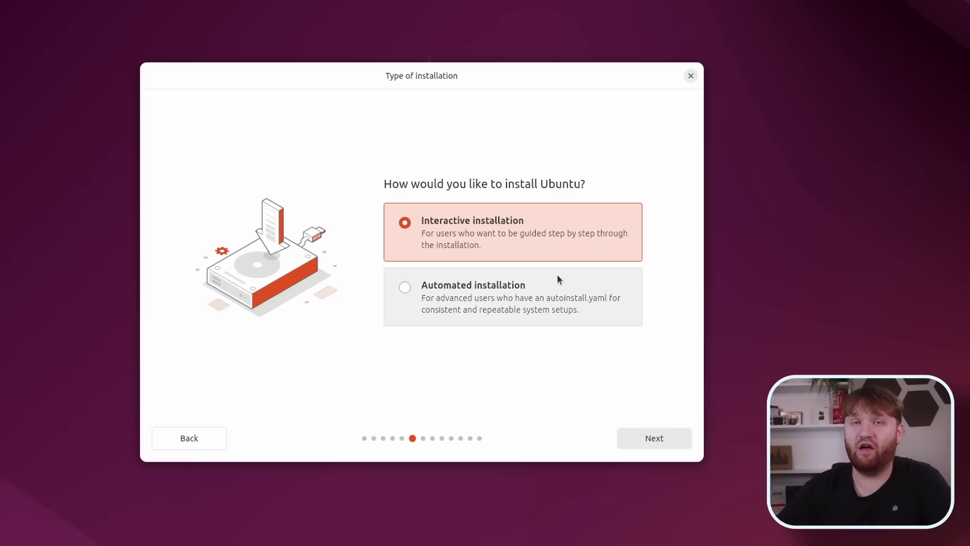
Keep interactive installation, pick Extended selection, and enable third-party drivers and extra media formats.
{"action": "left_click", "coordinate": [649, 439]}
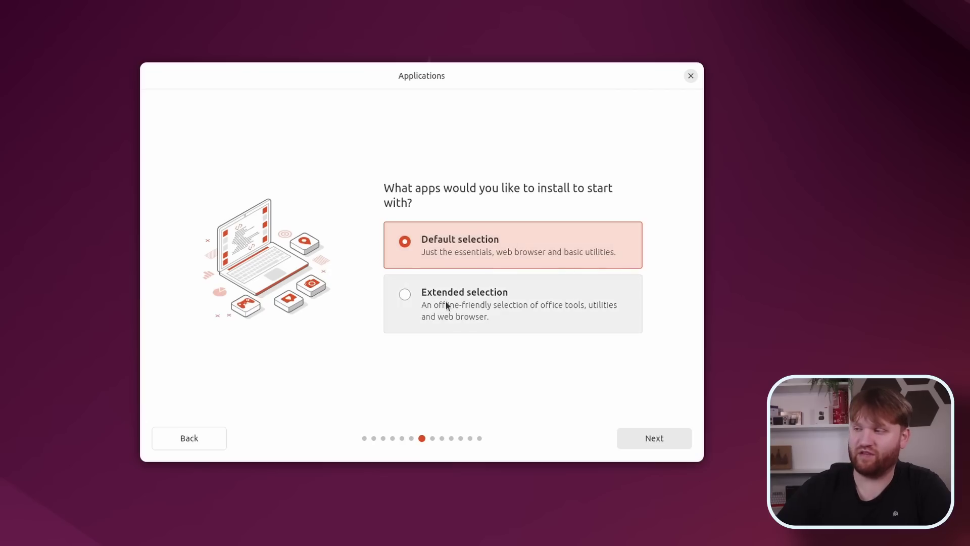
{"action": "left_click", "coordinate": [465, 305]}
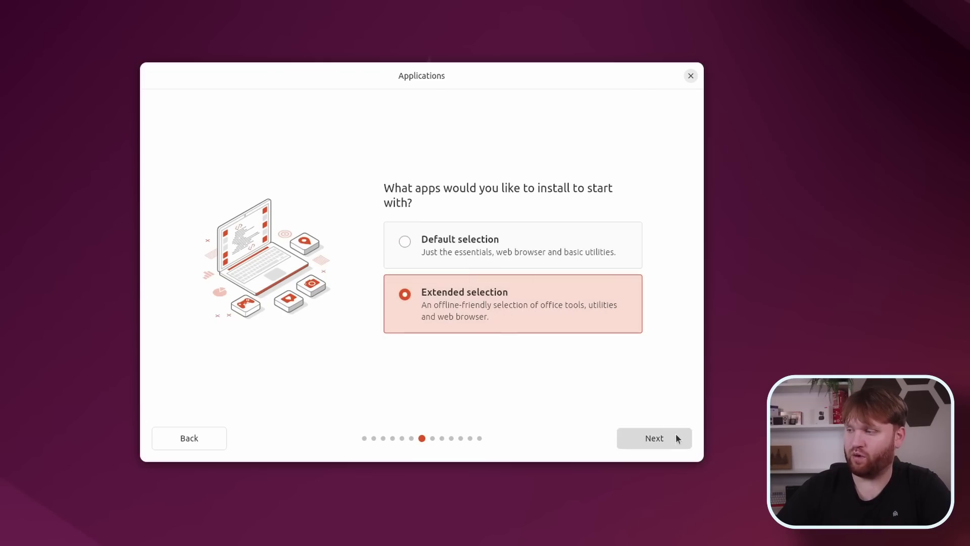
{"action": "left_click", "coordinate": [662, 438]}
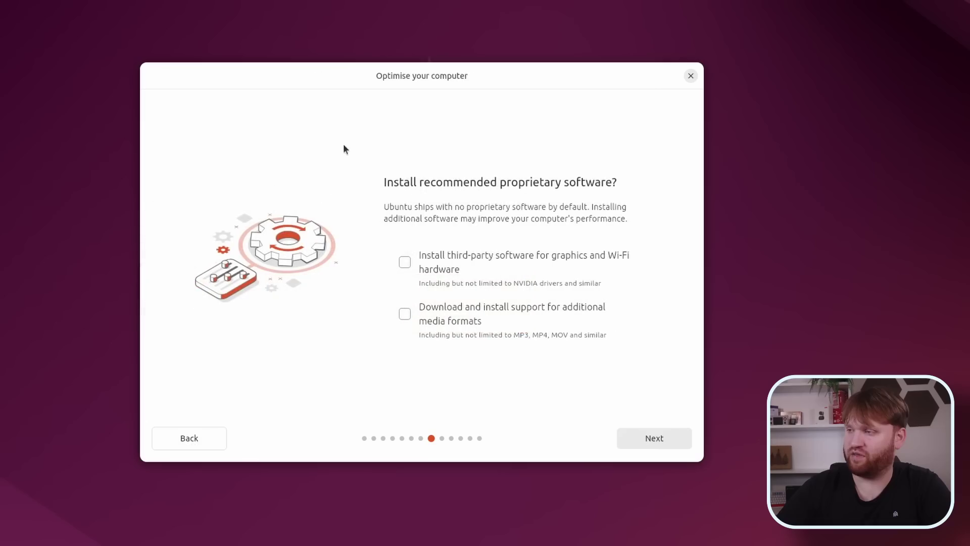
{"action": "left_click", "coordinate": [443, 272]}
{"action": "left_click", "coordinate": [490, 322]}
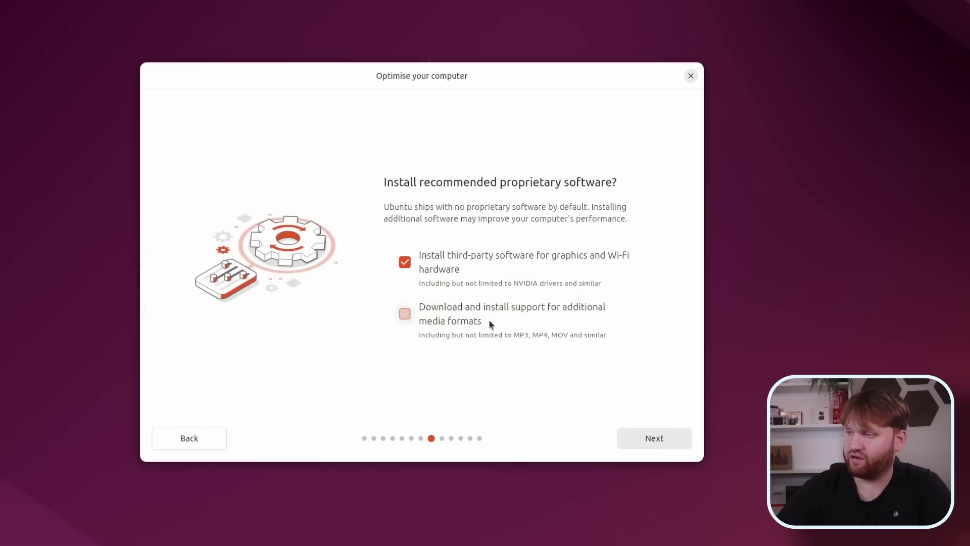
{"action": "left_click", "coordinate": [657, 438]}
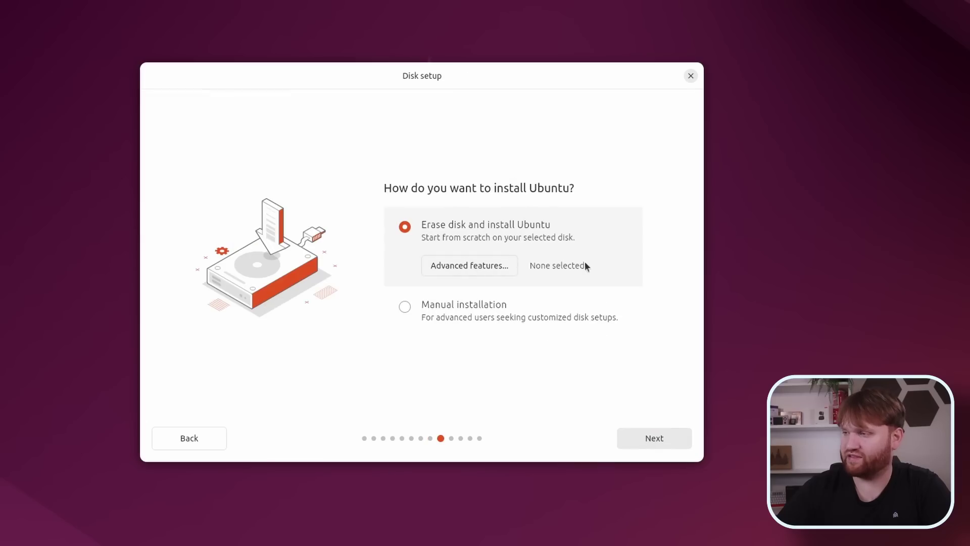
Keep Erase disk, correct the confirm password, accept the timezone, and start installing.
{"action": "left_click", "coordinate": [649, 439]}
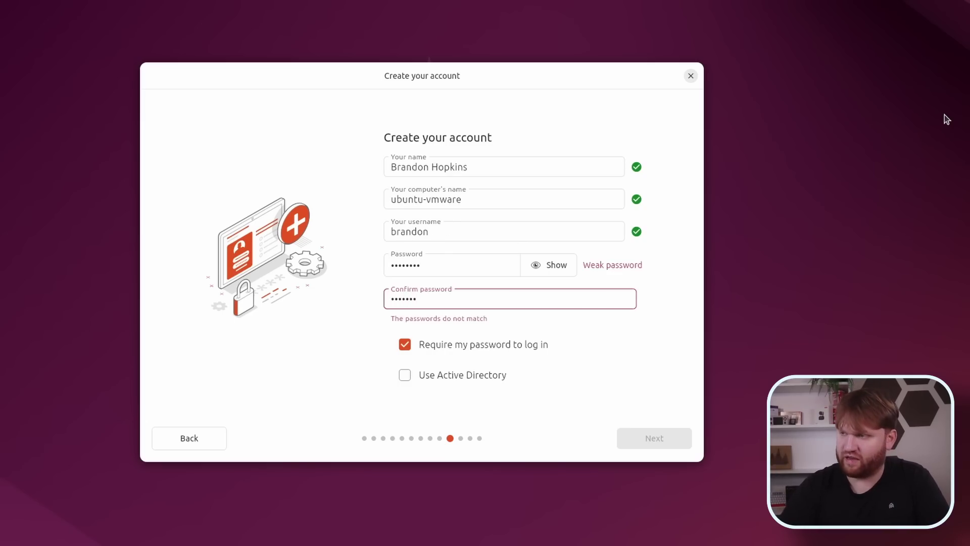
{"action": "type", "text": "d"}
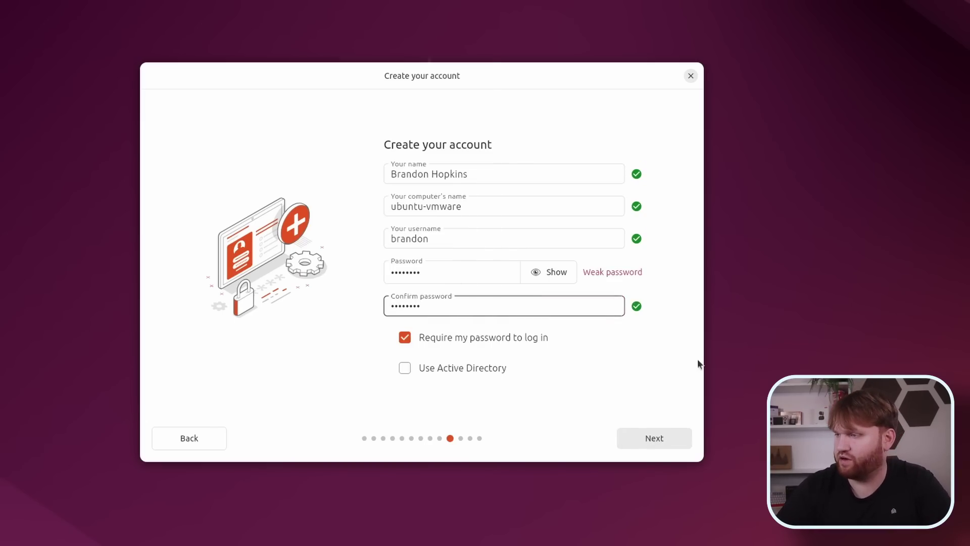
{"action": "left_click", "coordinate": [643, 440]}
{"action": "left_click", "coordinate": [657, 440]}
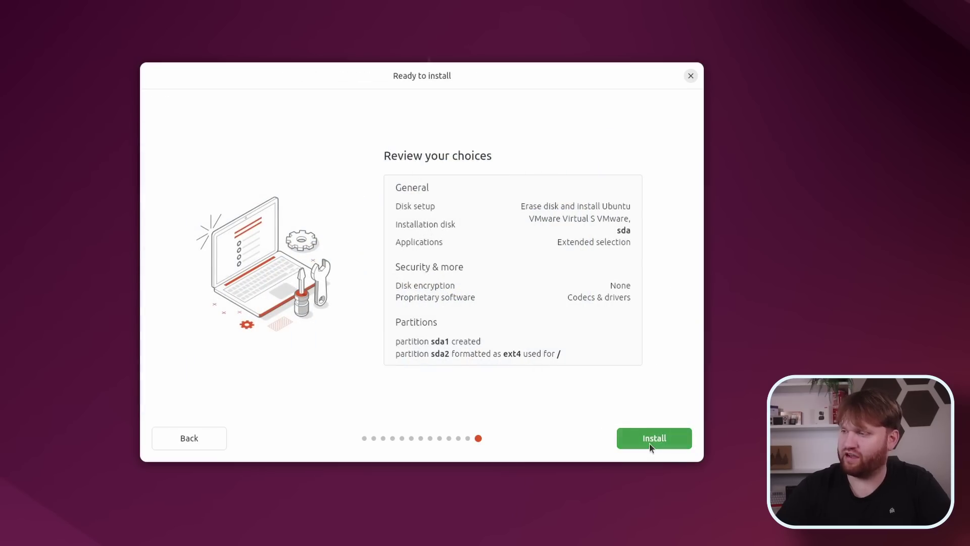
{"action": "left_click", "coordinate": [650, 444]}
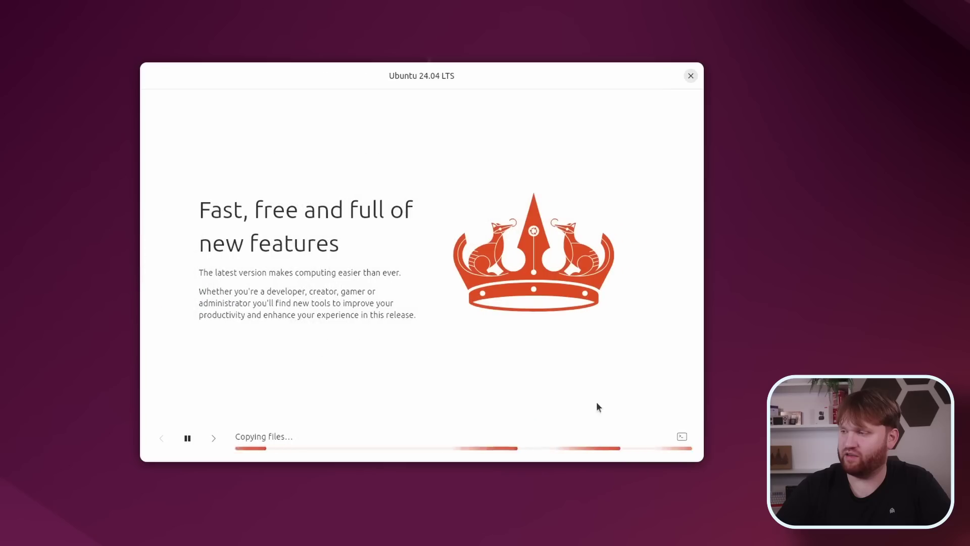
Page through the installer slideshow, toggle the log view, and restart once installation completes.
{"action": "left_click", "coordinate": [216, 439]}
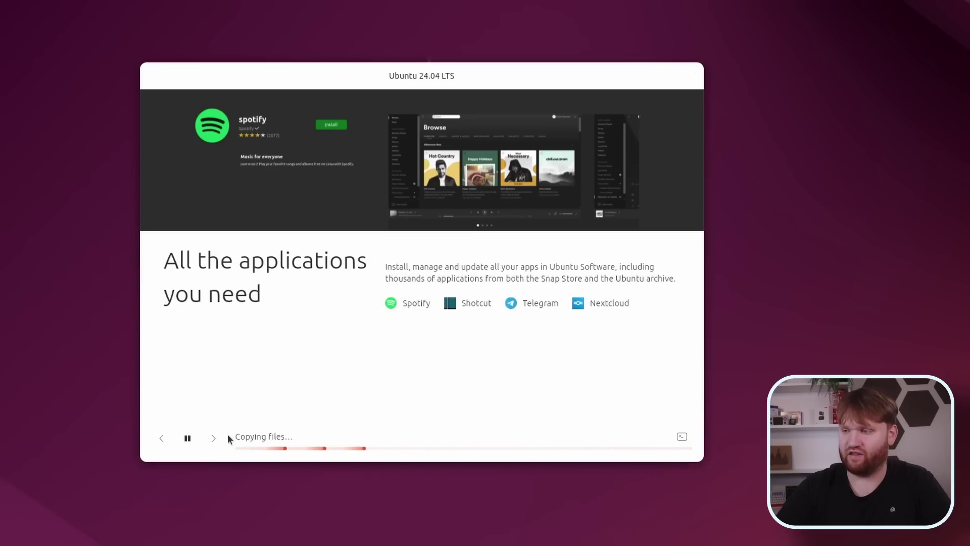
{"action": "left_click", "coordinate": [216, 438]}
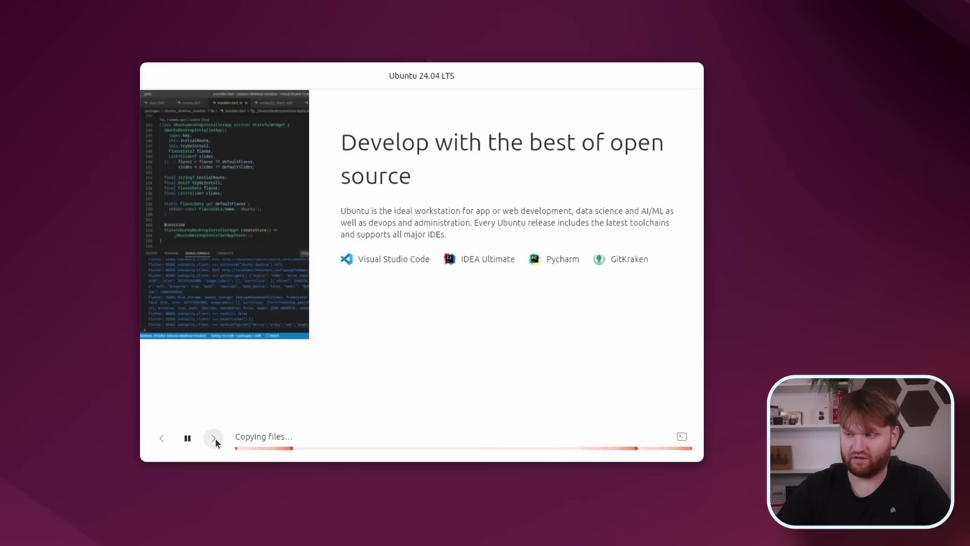
{"action": "left_click", "coordinate": [215, 438]}
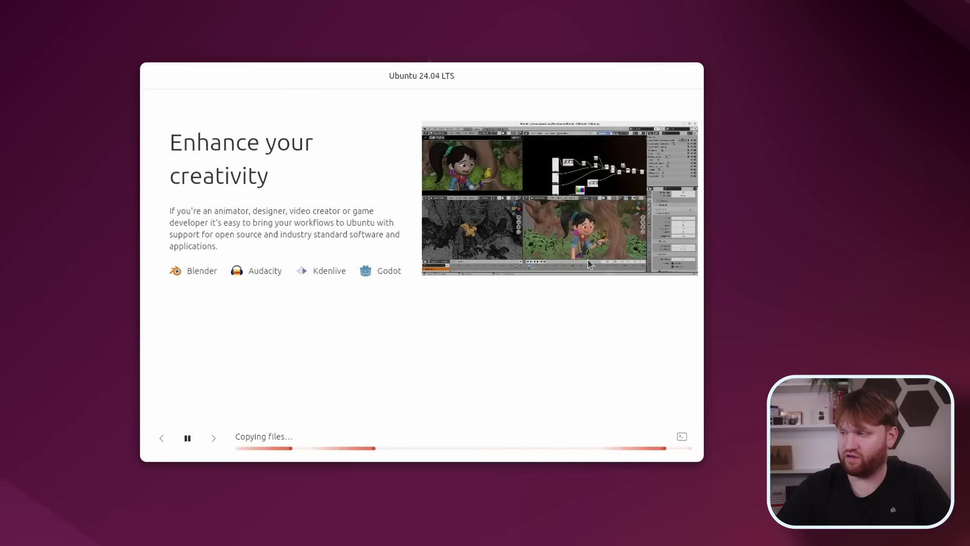
{"action": "left_click", "coordinate": [684, 436]}
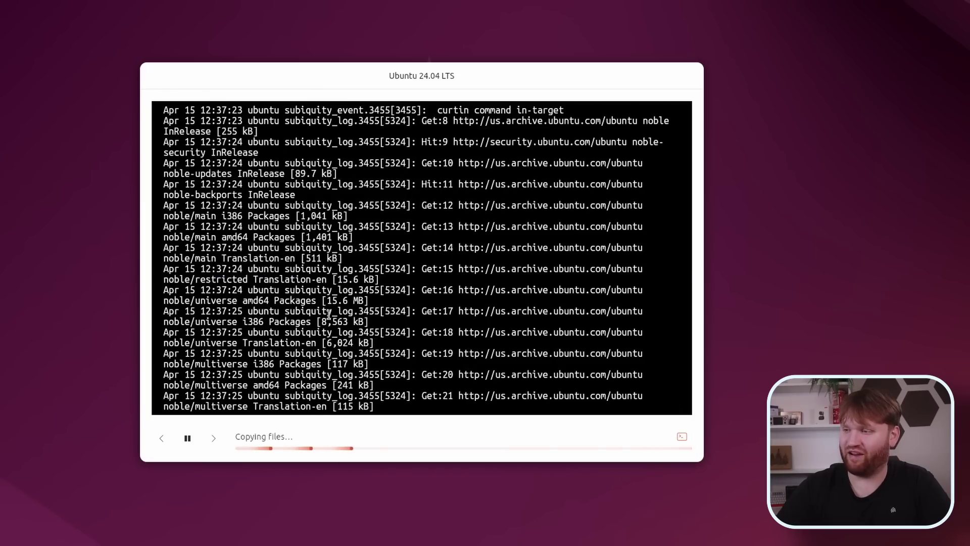
{"action": "left_click", "coordinate": [682, 437]}
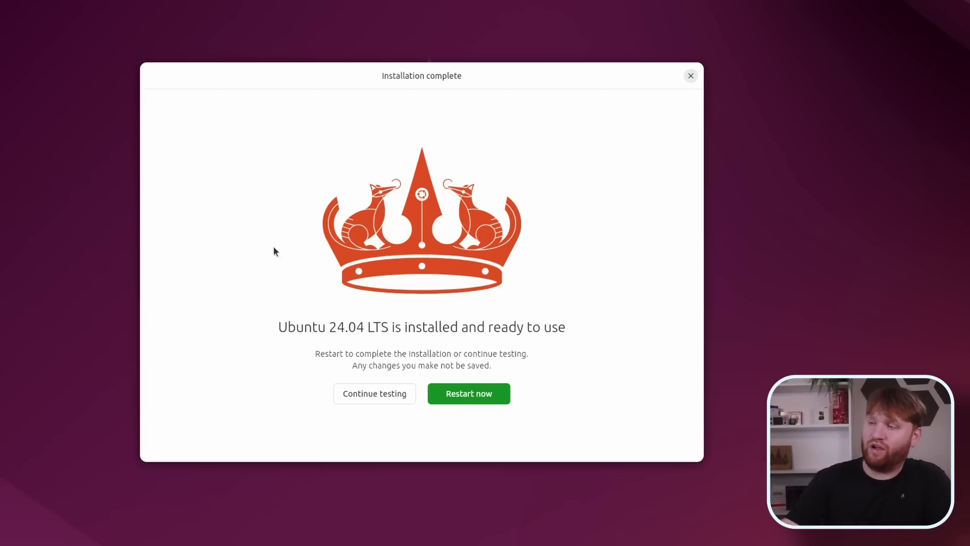
{"action": "left_click", "coordinate": [451, 397]}
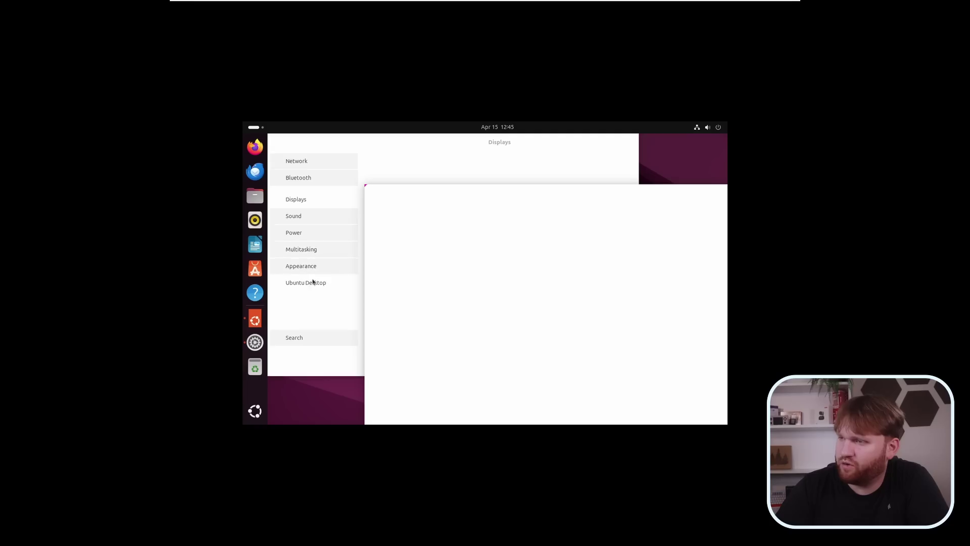
Log out via the system menu's power options, then minimize the OBS window.
{"action": "left_click", "coordinate": [708, 127]}
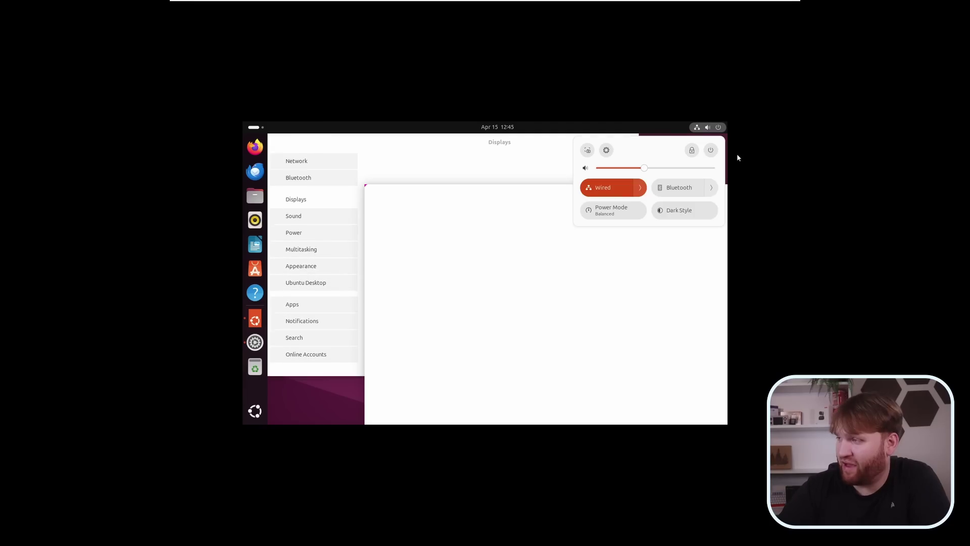
{"action": "left_click", "coordinate": [711, 151]}
{"action": "left_click", "coordinate": [609, 241]}
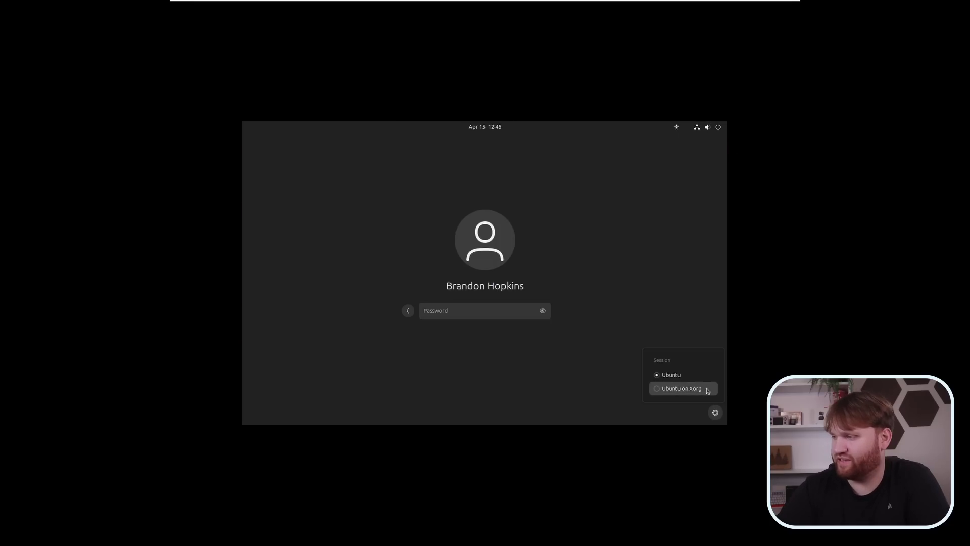
{"action": "left_click", "coordinate": [706, 390]}
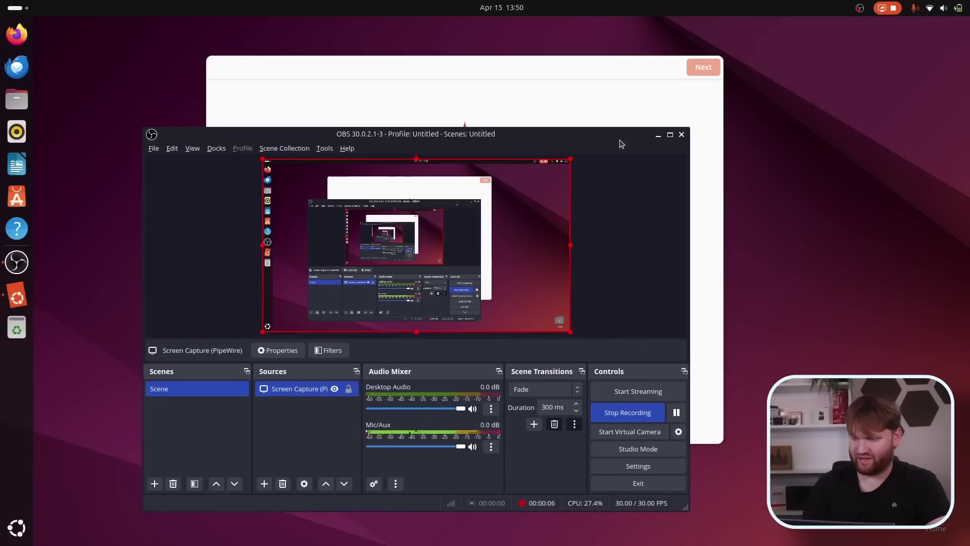
{"action": "left_click", "coordinate": [659, 135]}
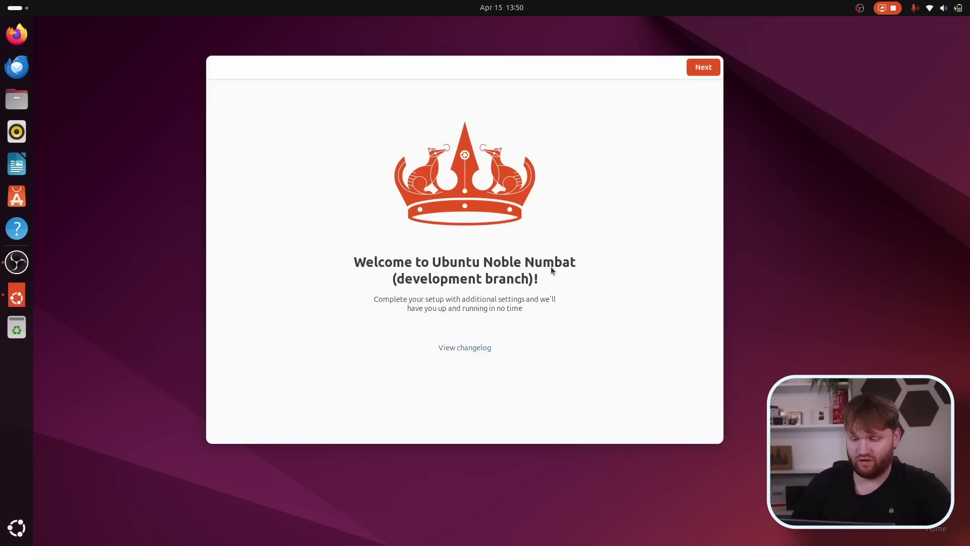
Reposition the welcome window, skip Ubuntu Pro, keep sharing system data, and finish setup.
{"action": "left_click_drag", "start_coordinate": [639, 64], "coordinate": [569, 442]}
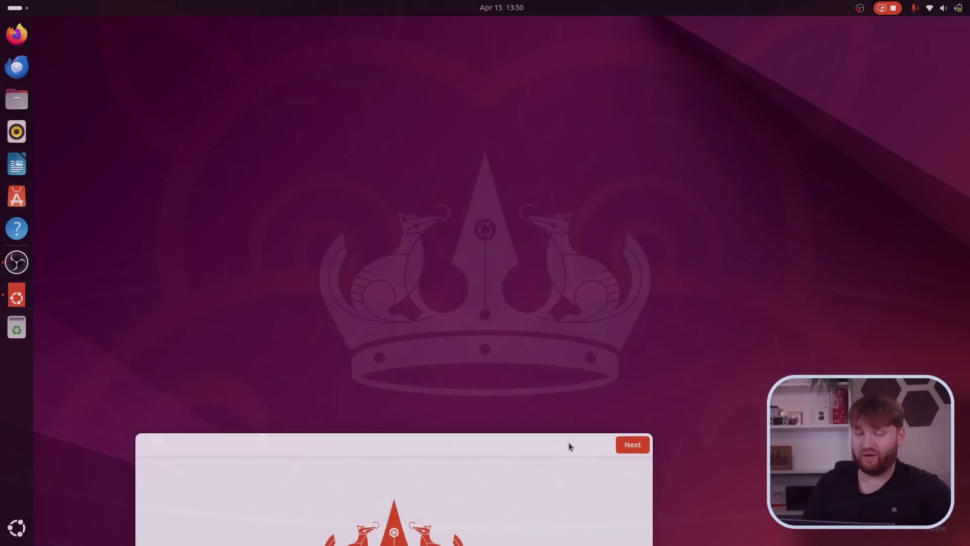
{"action": "left_click_drag", "start_coordinate": [568, 442], "coordinate": [606, 215]}
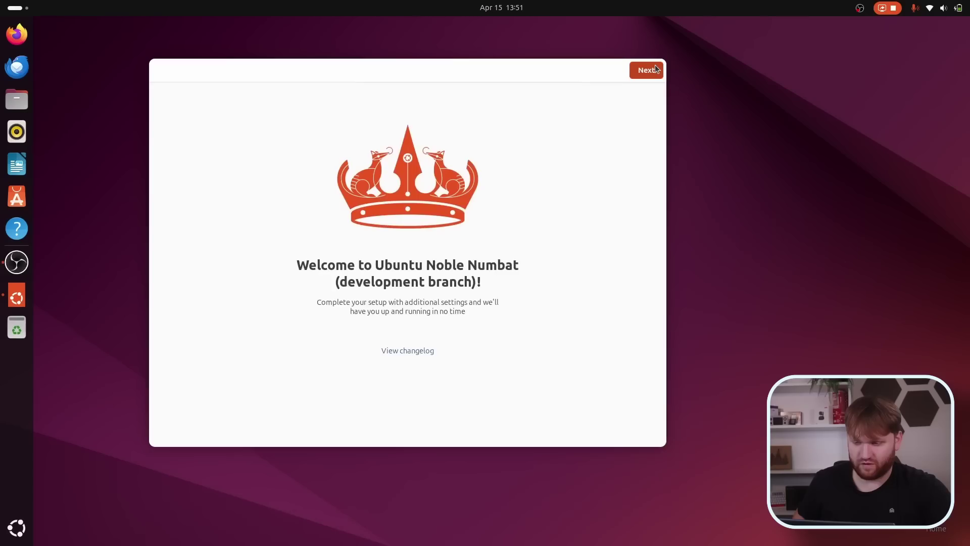
{"action": "left_click", "coordinate": [655, 69]}
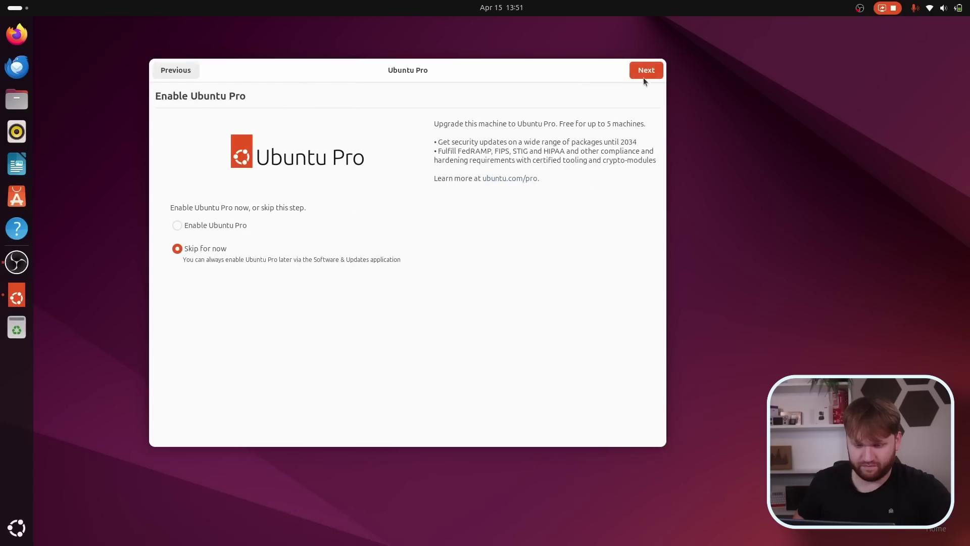
{"action": "left_click", "coordinate": [639, 71]}
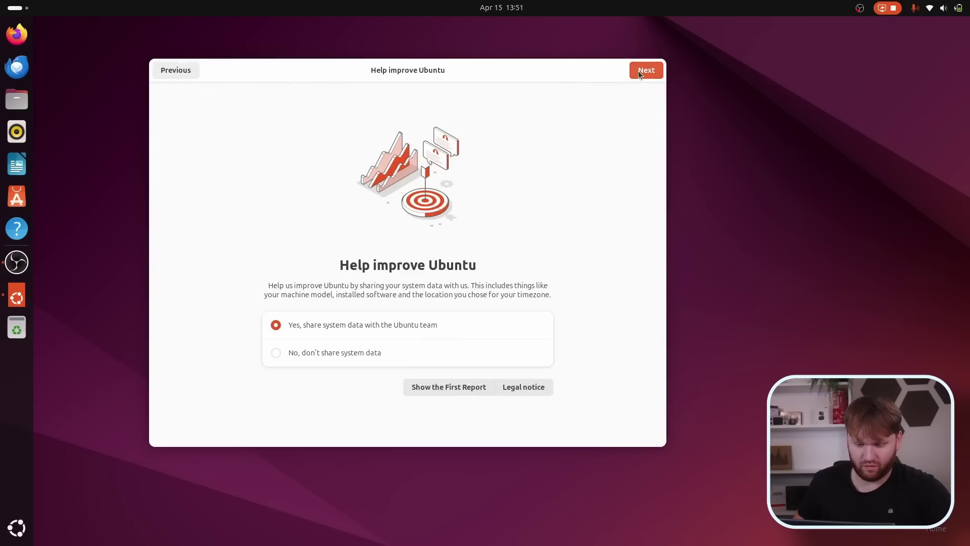
{"action": "left_click", "coordinate": [638, 72]}
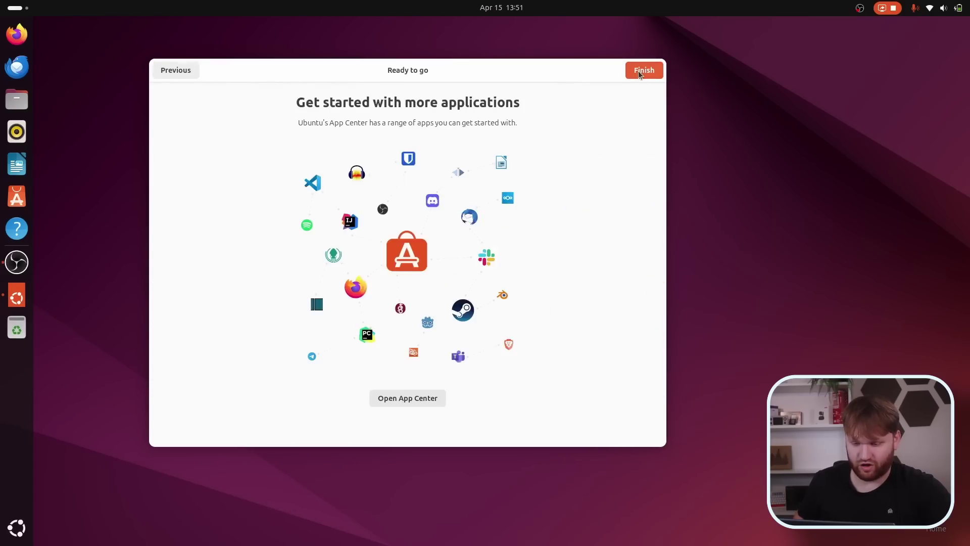
{"action": "left_click", "coordinate": [639, 73]}
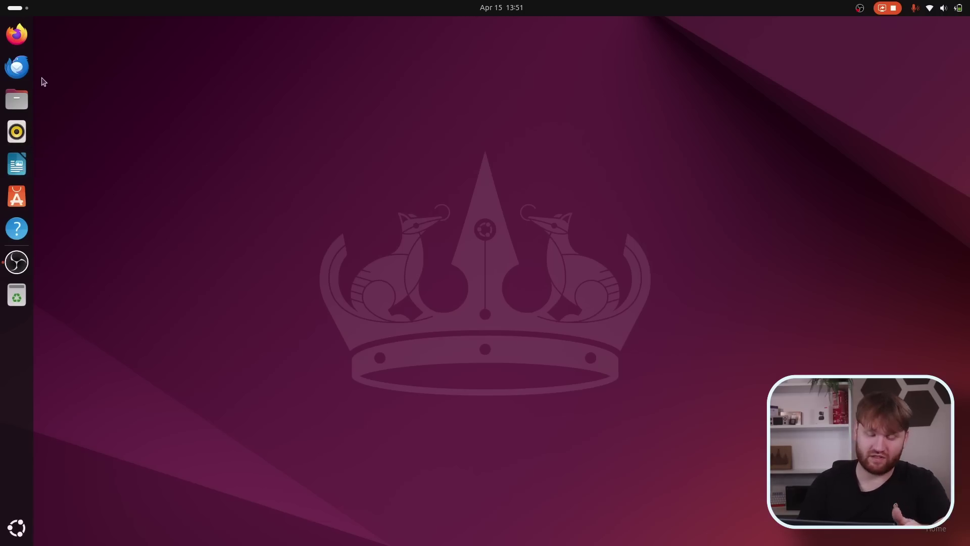
Scroll through the Show Apps grid and launch Camera, which reports No Camera Found.
{"action": "left_click", "coordinate": [11, 7]}
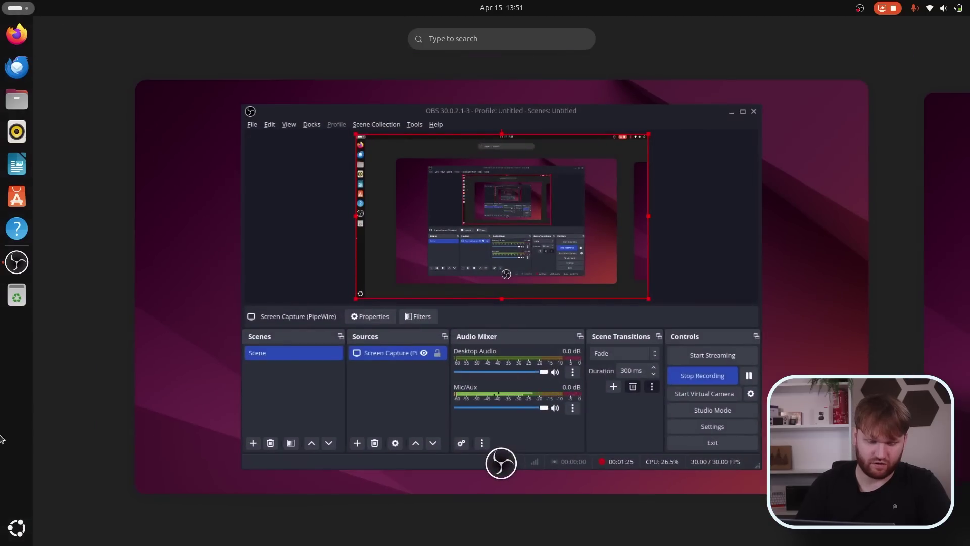
{"action": "left_click", "coordinate": [15, 528]}
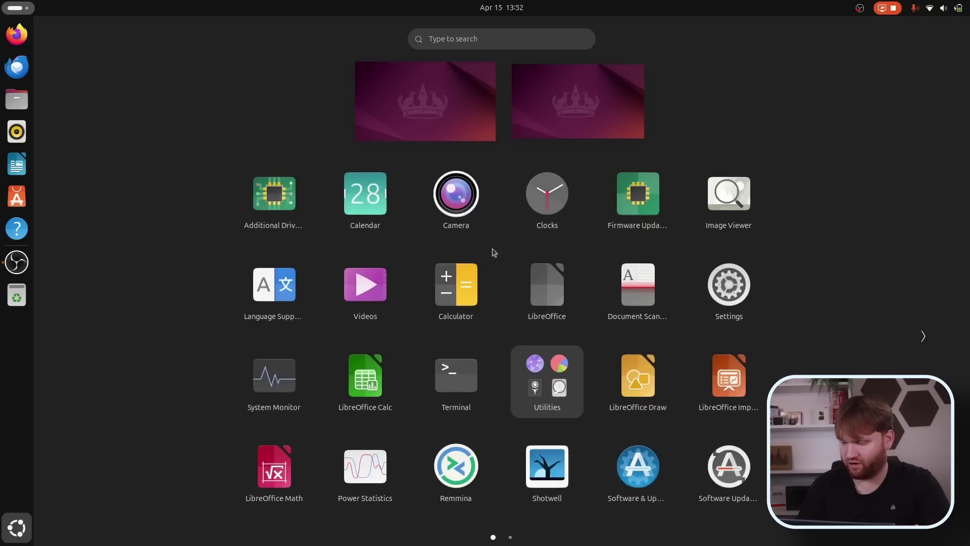
{"action": "scroll", "coordinate": [634, 282], "scroll_direction": "down", "scroll_amount": 1}
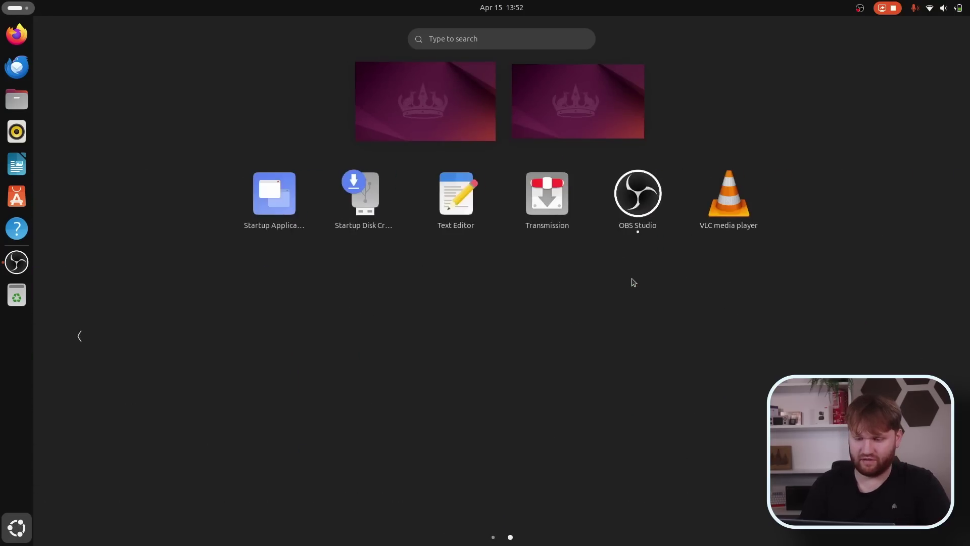
{"action": "scroll", "coordinate": [633, 282], "scroll_direction": "up", "scroll_amount": 1}
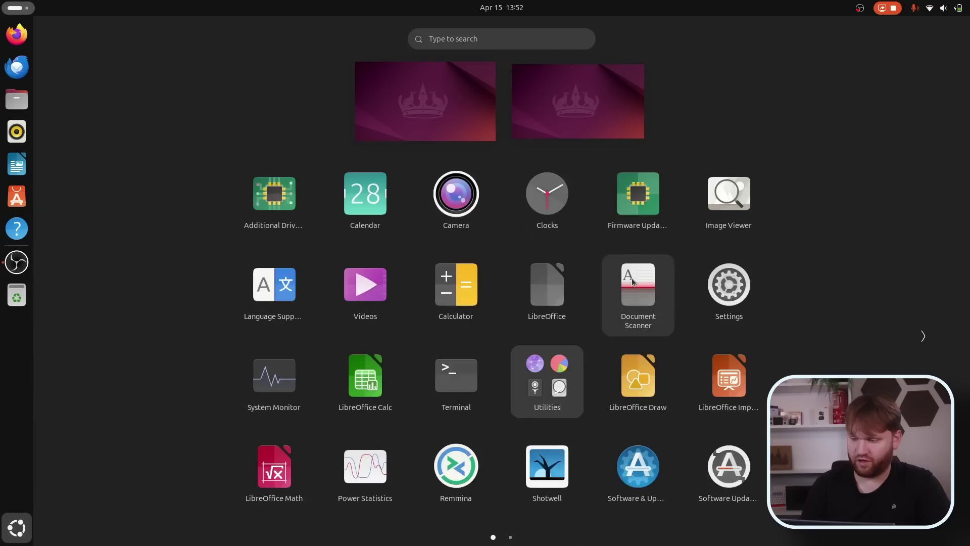
{"action": "left_click", "coordinate": [453, 204]}
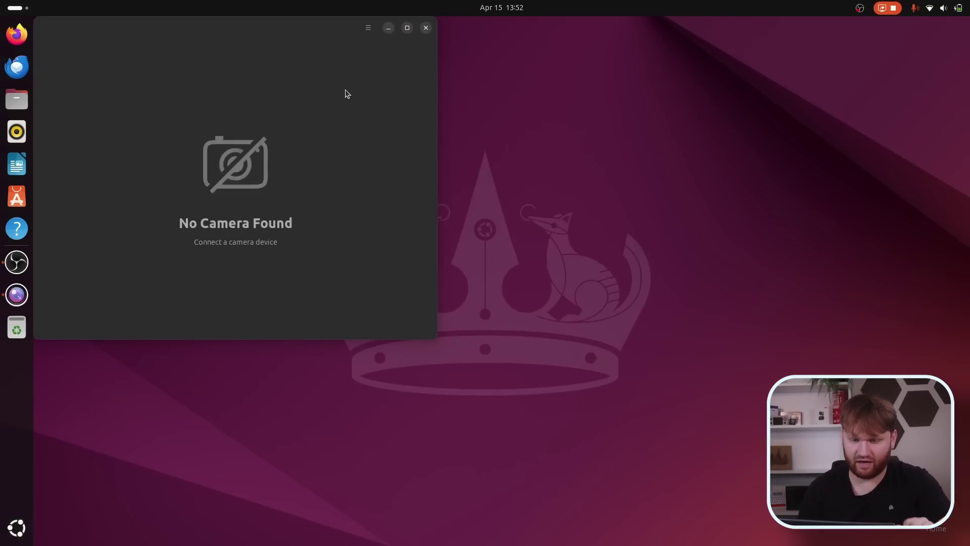
View Camera's About dialog showing version 46.0, then close the Camera window.
{"action": "left_click_drag", "start_coordinate": [229, 34], "coordinate": [336, 62]}
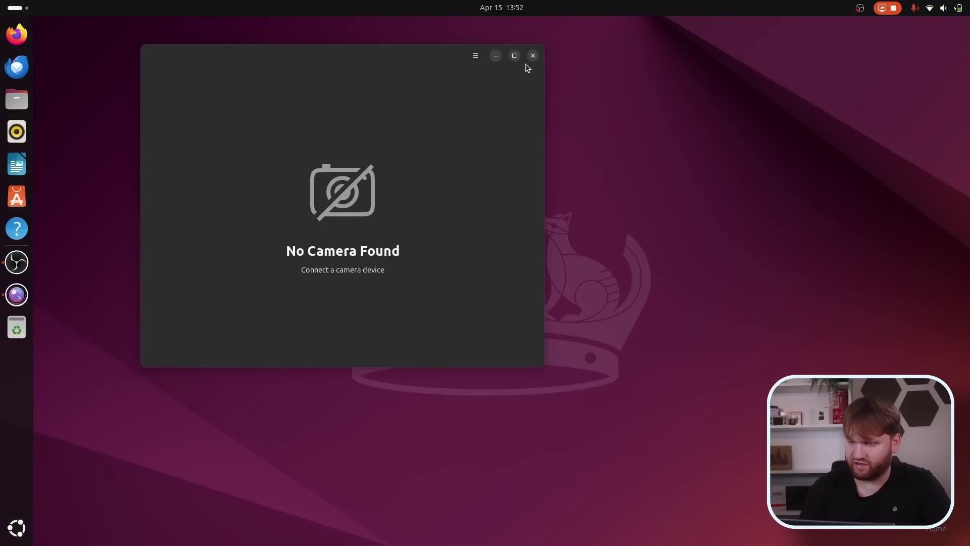
{"action": "left_click", "coordinate": [475, 55]}
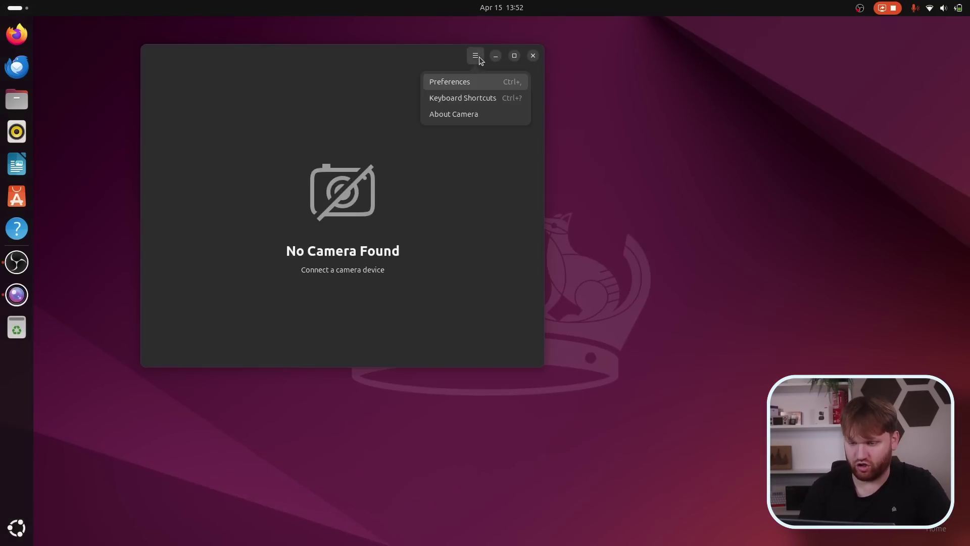
{"action": "left_click", "coordinate": [462, 115]}
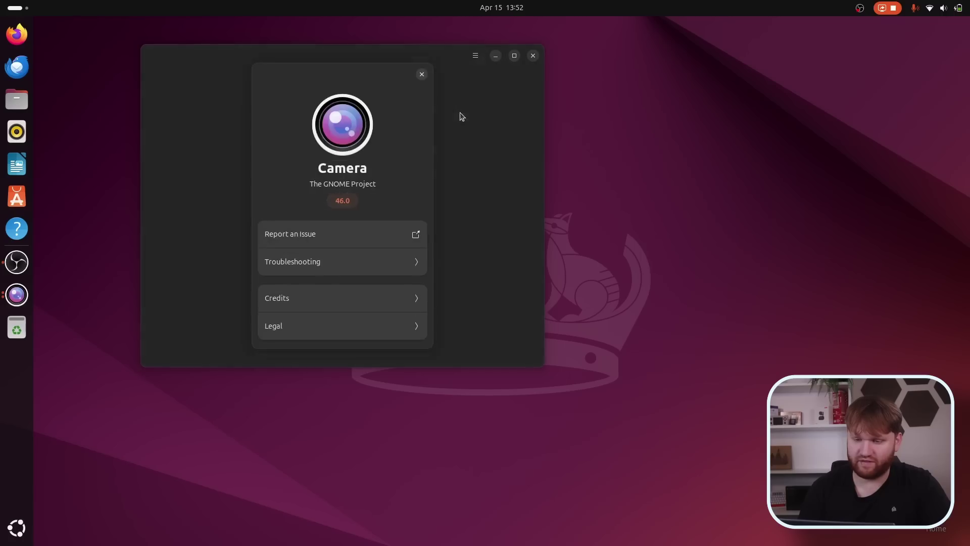
{"action": "left_click", "coordinate": [422, 74]}
{"action": "left_click", "coordinate": [533, 56]}
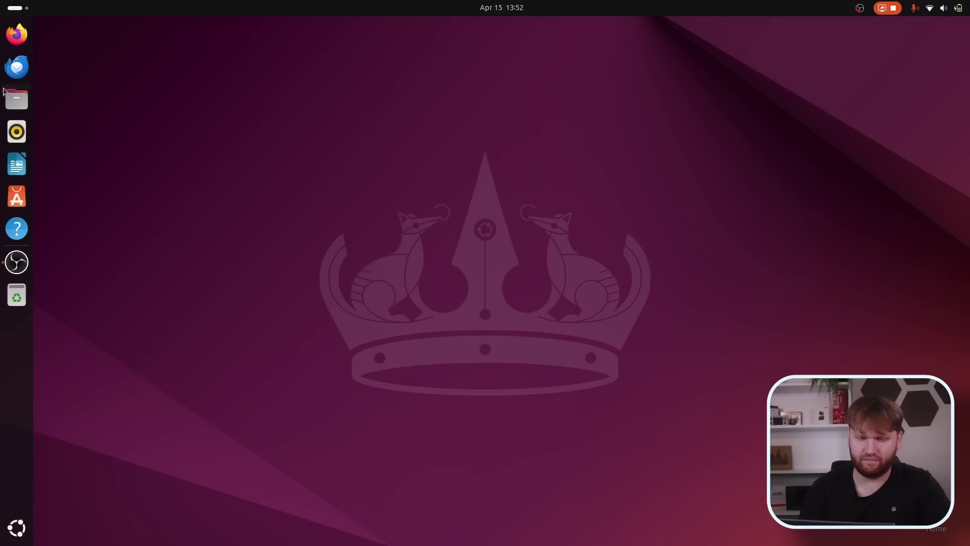
{"action": "left_click", "coordinate": [19, 4]}
{"action": "key", "text": "super"}
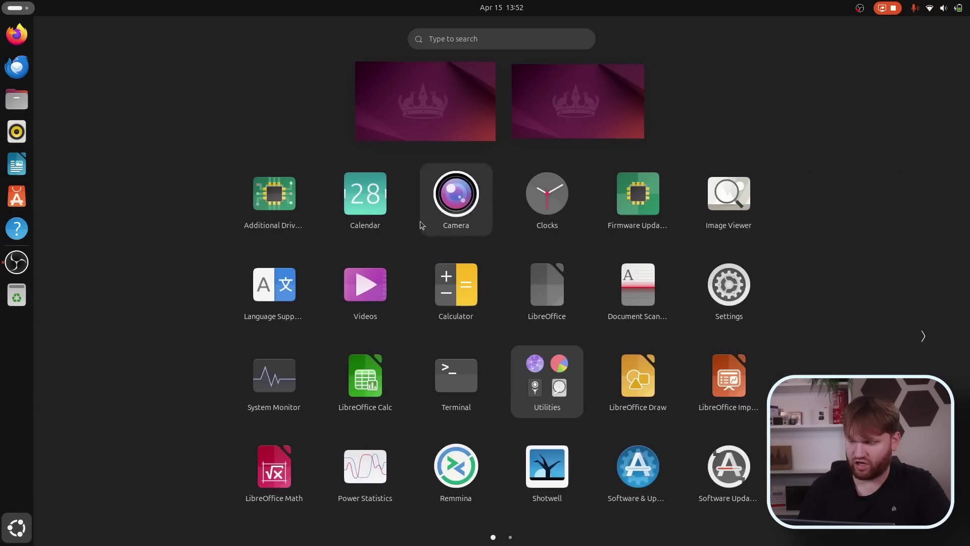
{"action": "scroll", "coordinate": [501, 251], "scroll_direction": "down", "scroll_amount": 1}
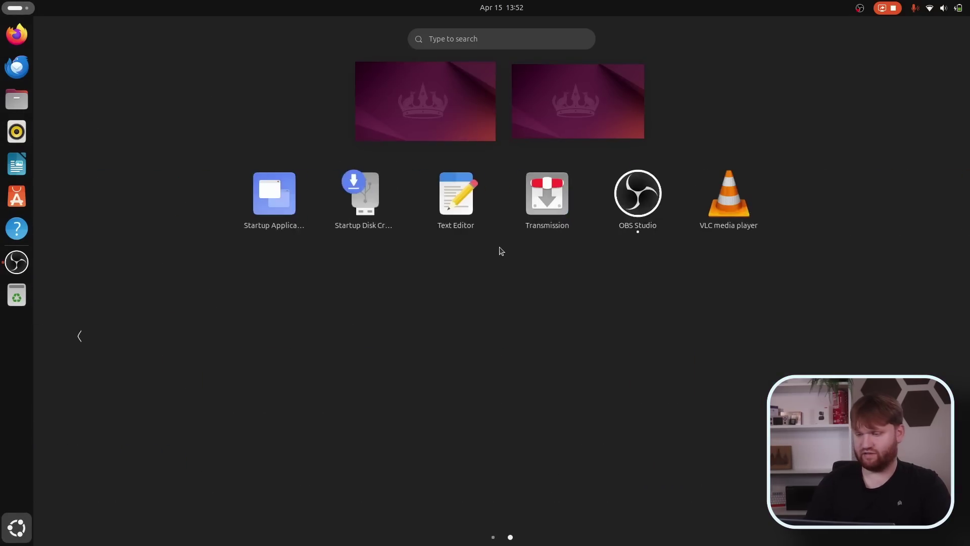
{"action": "scroll", "coordinate": [502, 251], "scroll_direction": "up", "scroll_amount": 1}
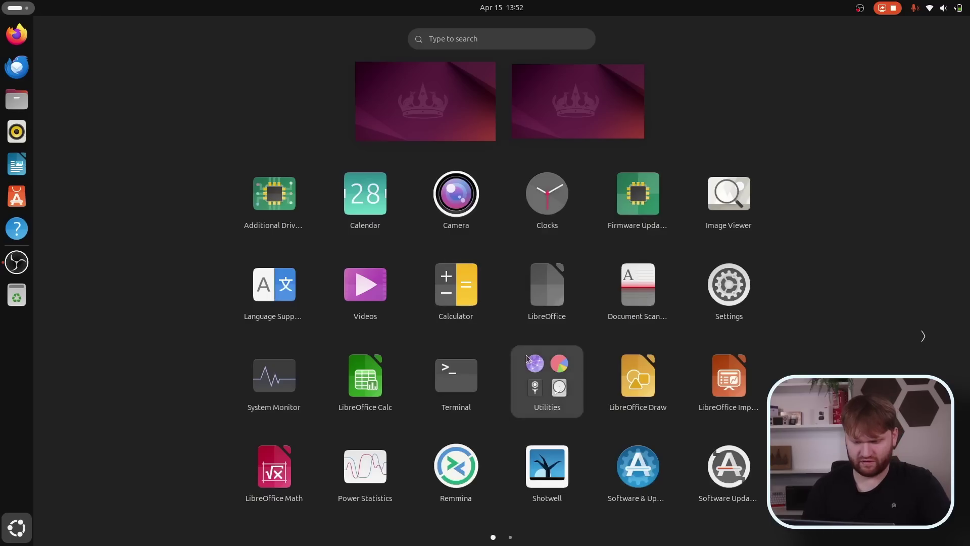
{"action": "type", "text": "th"}
{"action": "key", "text": "Return"}
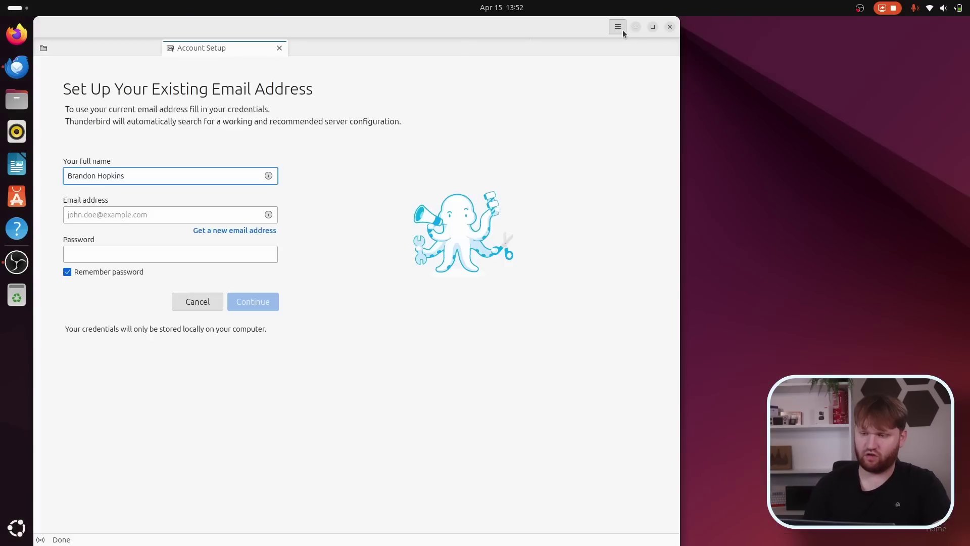
{"action": "left_click", "coordinate": [618, 26]}
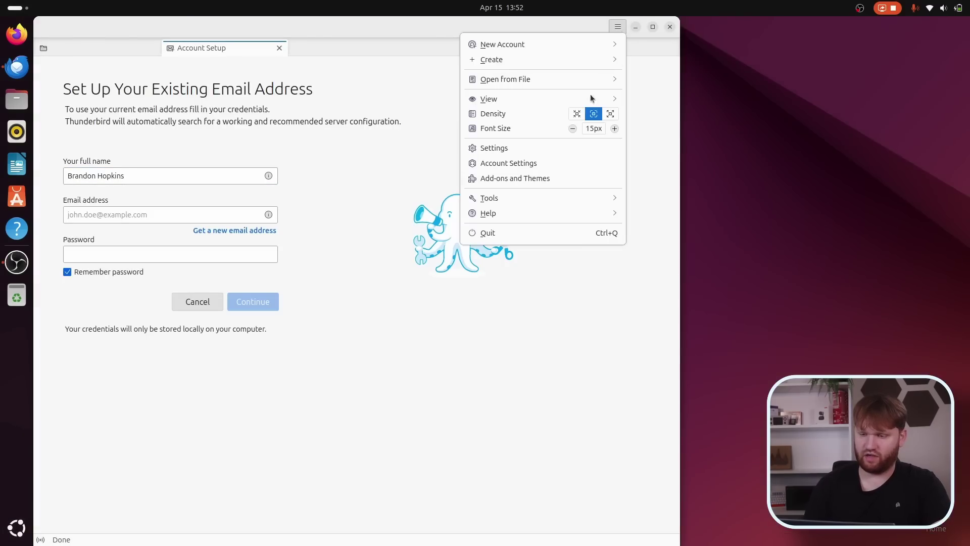
{"action": "left_click", "coordinate": [526, 208]}
{"action": "left_click", "coordinate": [521, 195]}
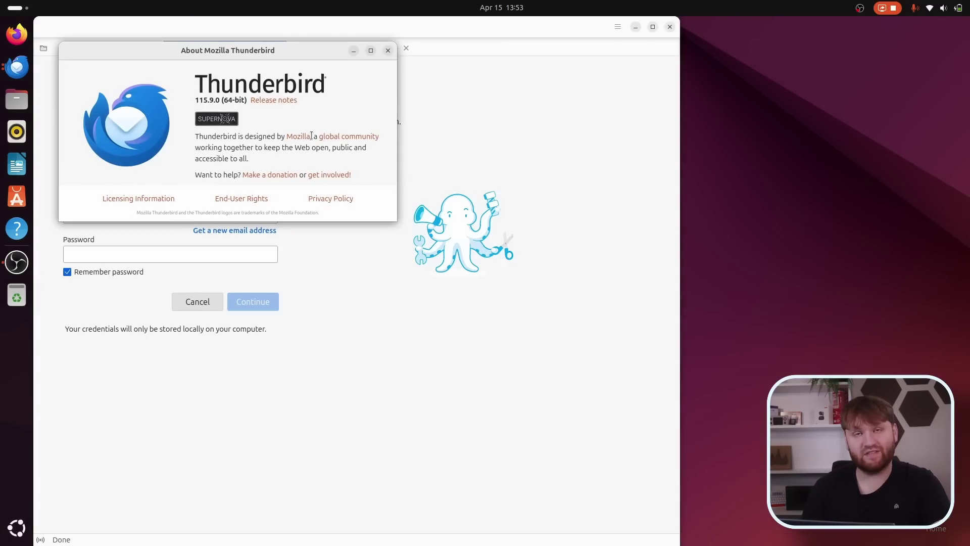
{"action": "left_click", "coordinate": [388, 50]}
{"action": "left_click", "coordinate": [669, 28]}
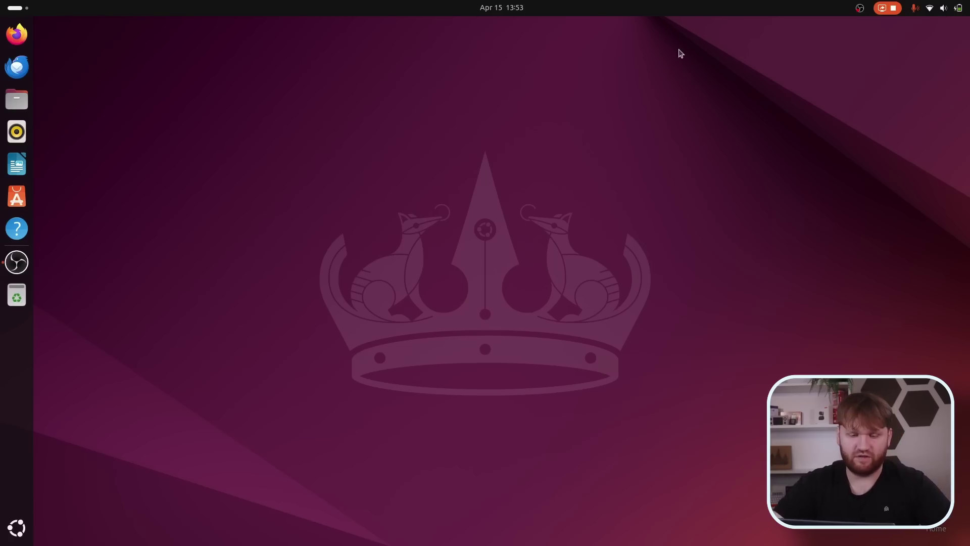
{"action": "left_click", "coordinate": [9, 9]}
Launch Terminal from a 'term' search and run neofetch to show the system summary.
{"action": "type", "text": "term"}
{"action": "key", "text": "Return"}
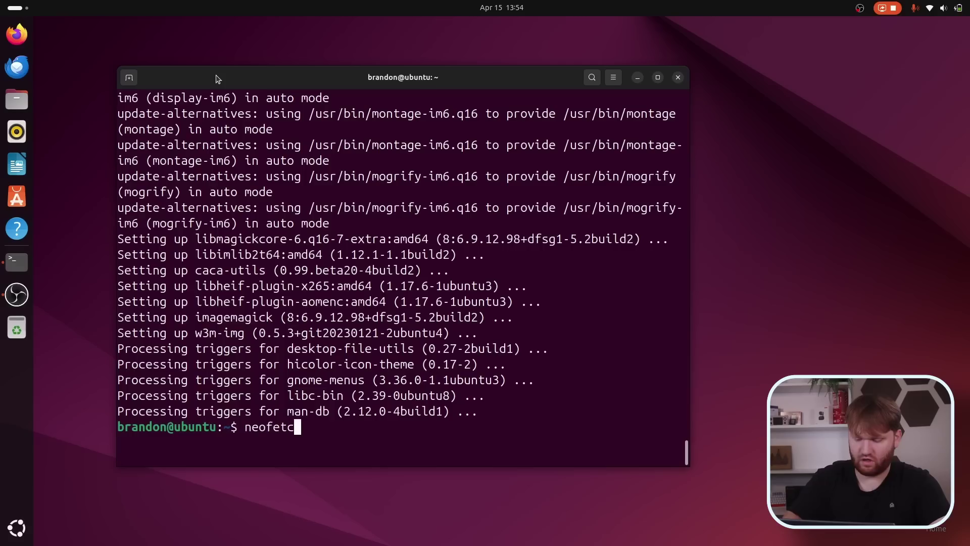
{"action": "type", "text": "h"}
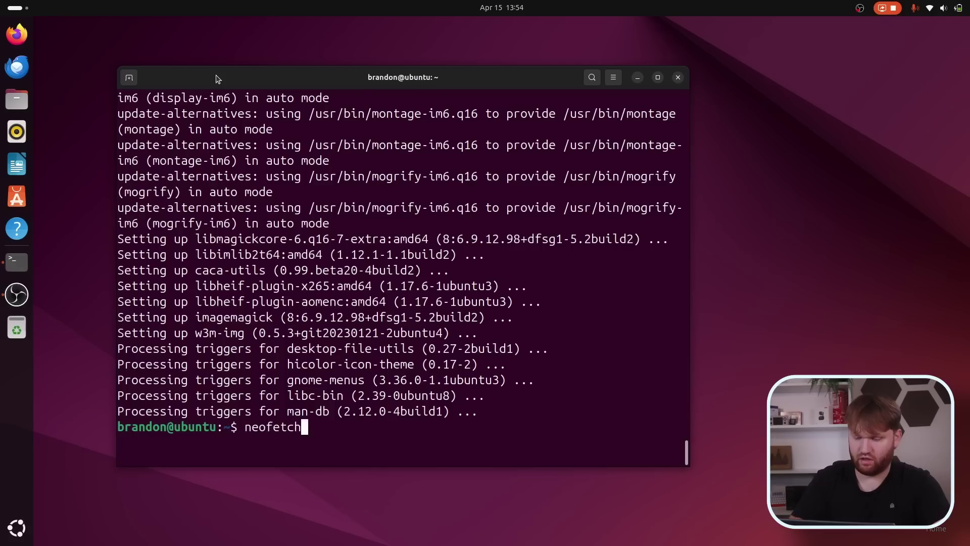
{"action": "key", "text": "Return"}
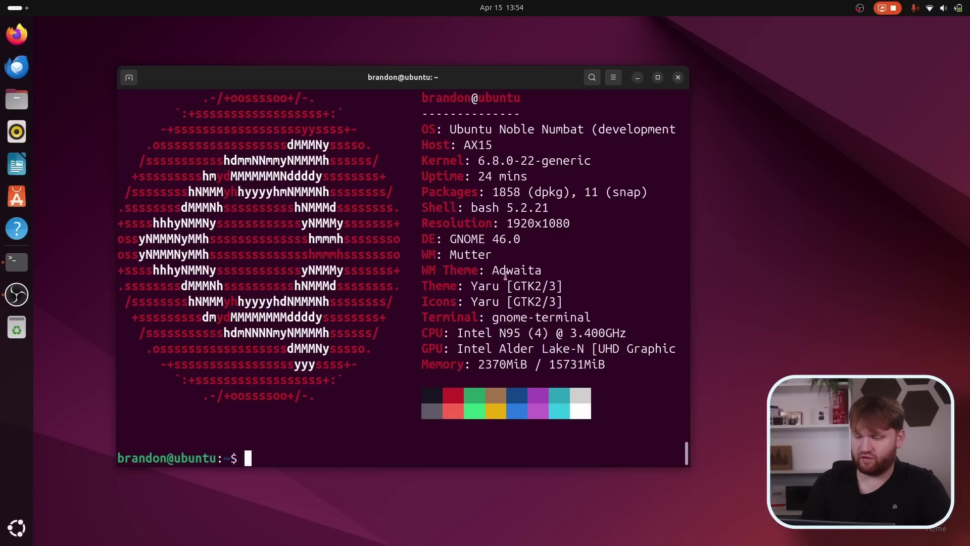
Highlight the GNOME 46.0 version line in the neofetch output, then close Terminal.
{"action": "left_click_drag", "start_coordinate": [446, 238], "coordinate": [528, 243]}
{"action": "left_click", "coordinate": [529, 242]}
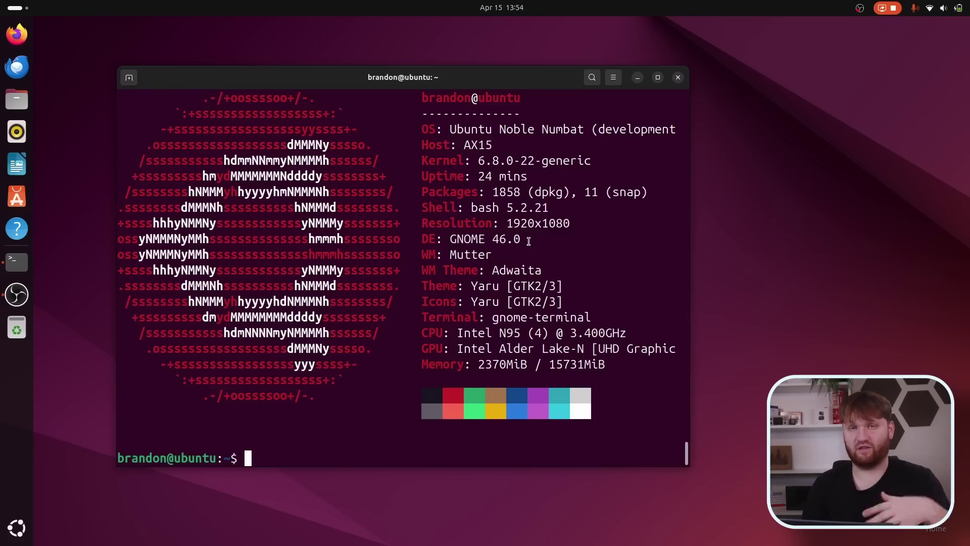
{"action": "left_click", "coordinate": [679, 78]}
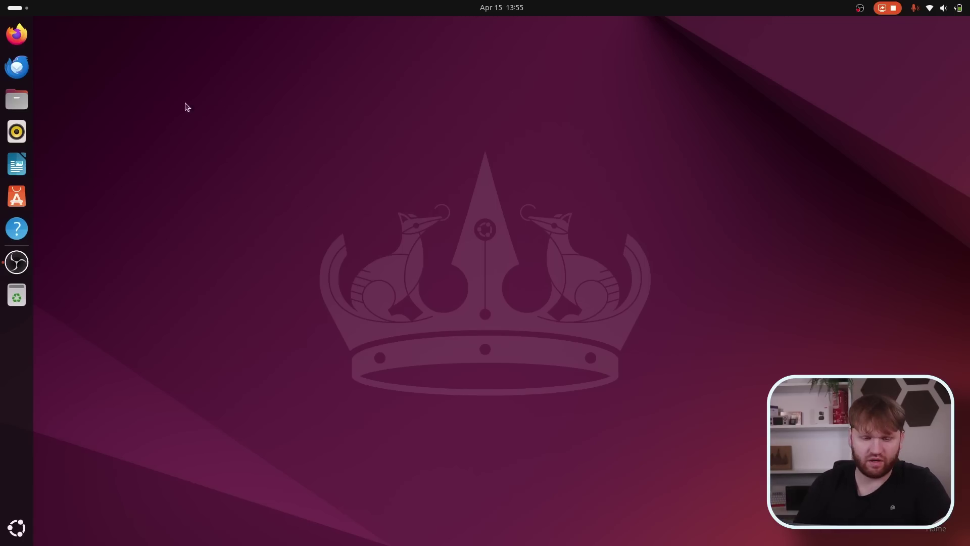
Open Files at Home and look over the Search Locations settings.
{"action": "left_click", "coordinate": [9, 104]}
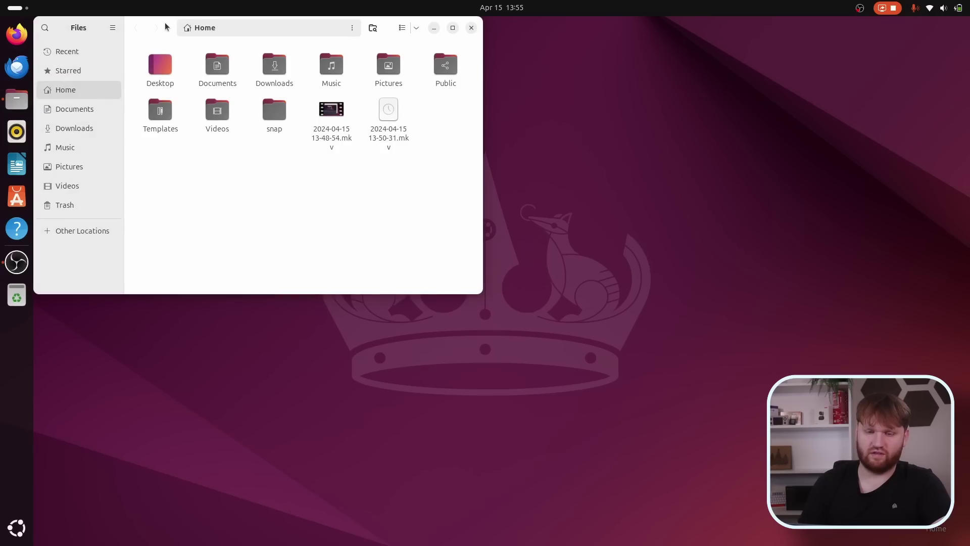
{"action": "left_click_drag", "start_coordinate": [166, 27], "coordinate": [252, 114]}
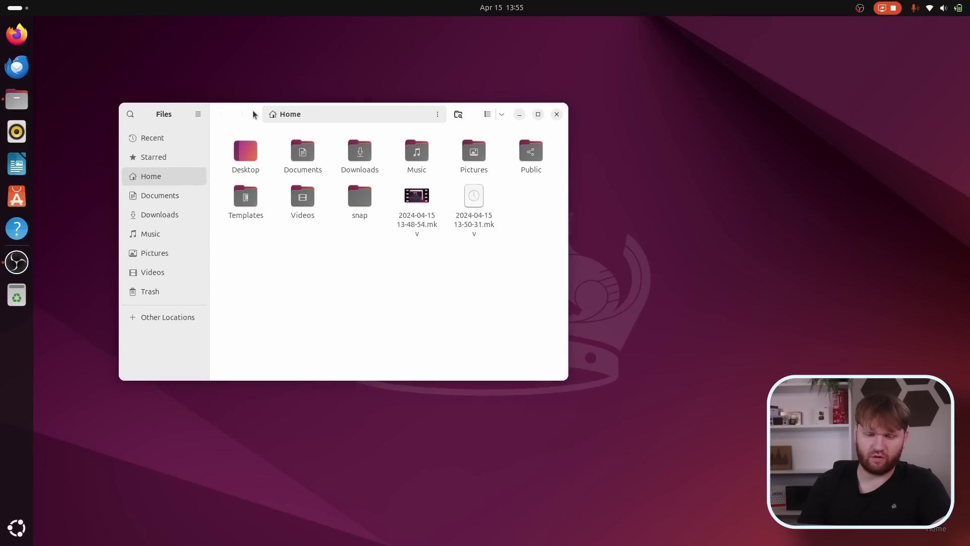
{"action": "left_click", "coordinate": [130, 115]}
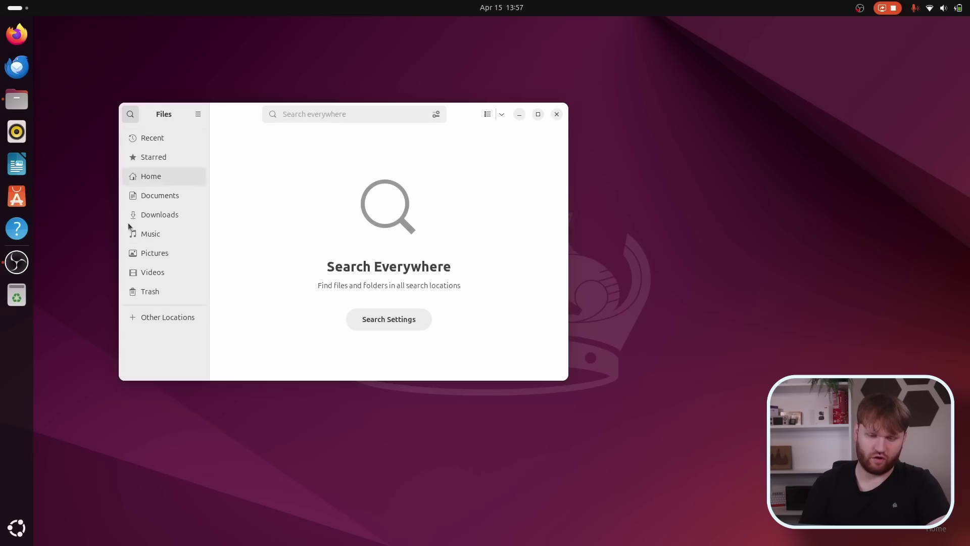
{"action": "left_click", "coordinate": [370, 327]}
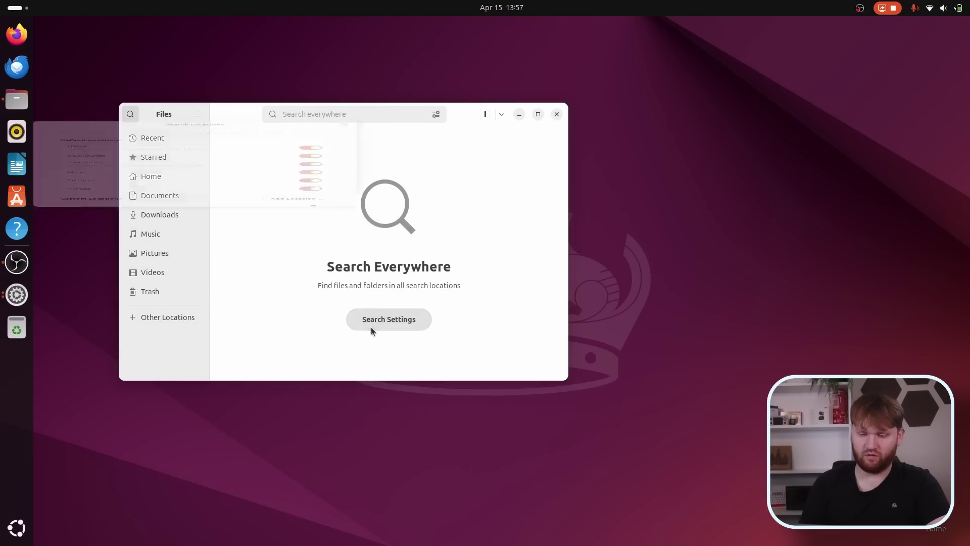
{"action": "scroll", "coordinate": [273, 253], "scroll_direction": "down", "scroll_amount": 1}
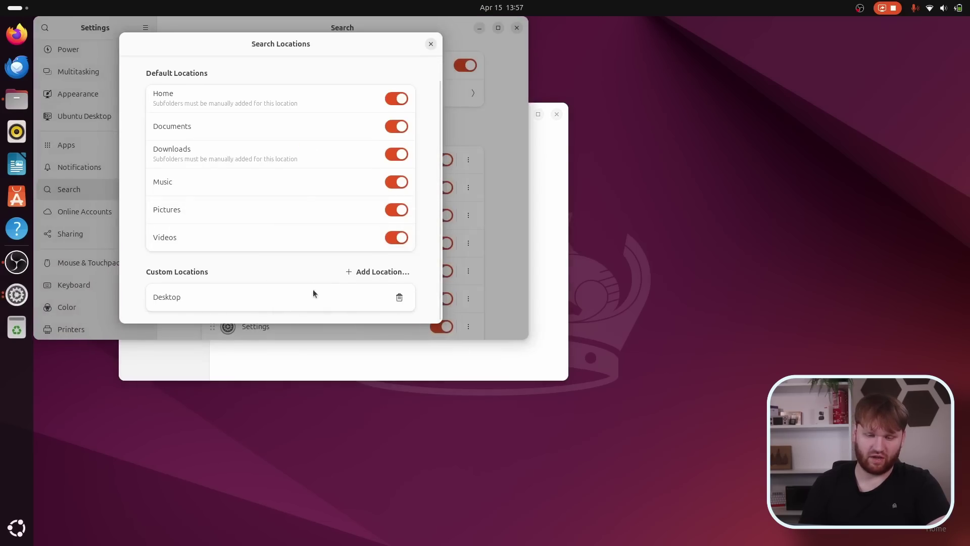
{"action": "left_click", "coordinate": [431, 44]}
{"action": "left_click", "coordinate": [516, 28]}
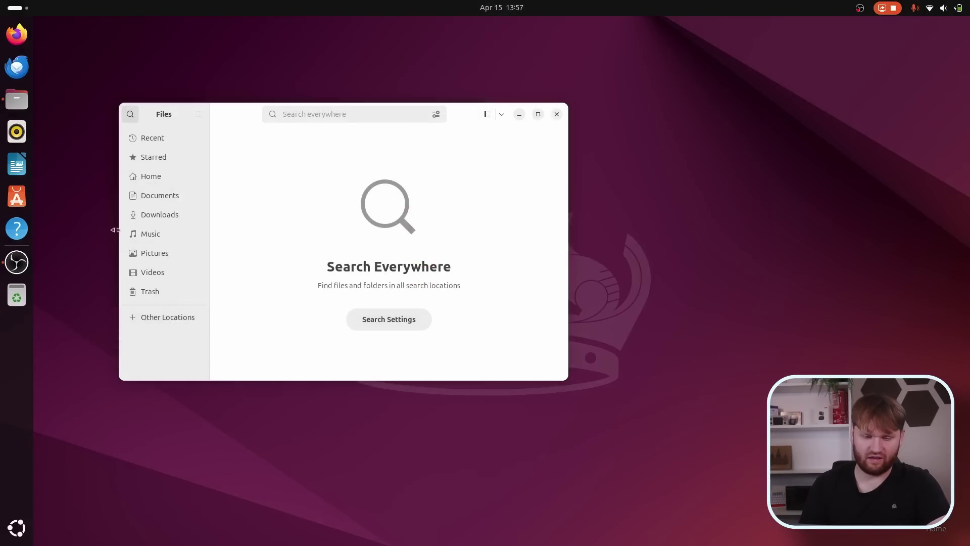
Visit Videos and Documents, search 'mkv' to find two recordings, then return to Home.
{"action": "left_click", "coordinate": [162, 272]}
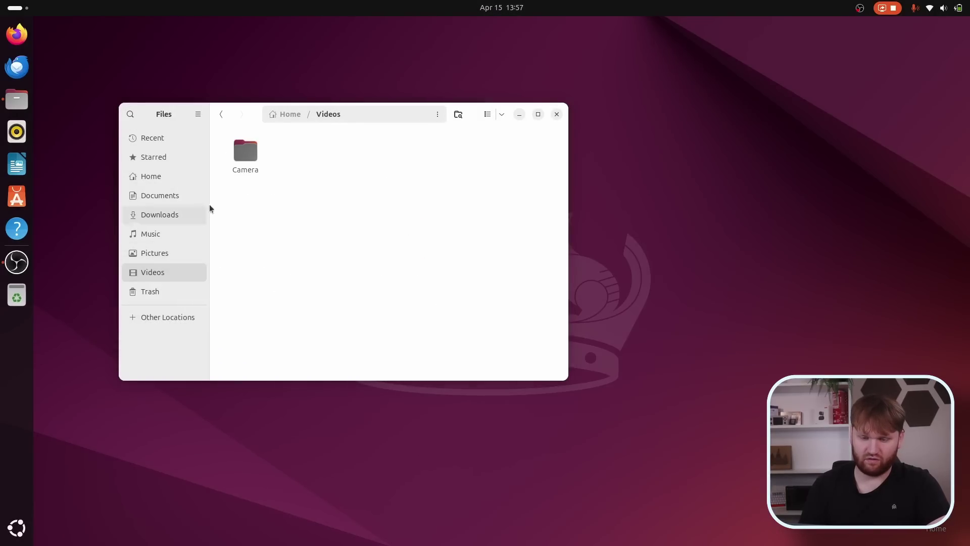
{"action": "key", "text": "alt+Up"}
{"action": "left_click", "coordinate": [168, 195]}
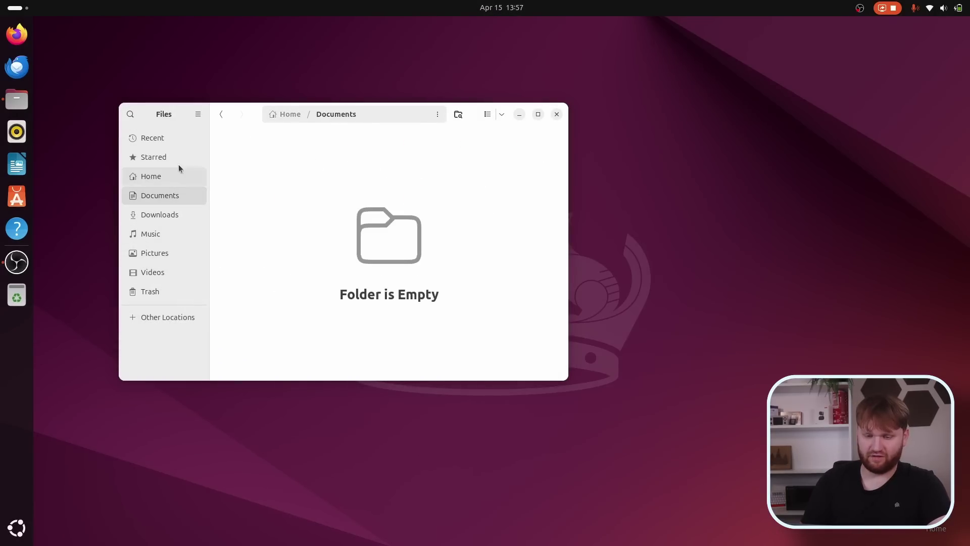
{"action": "left_click", "coordinate": [130, 115]}
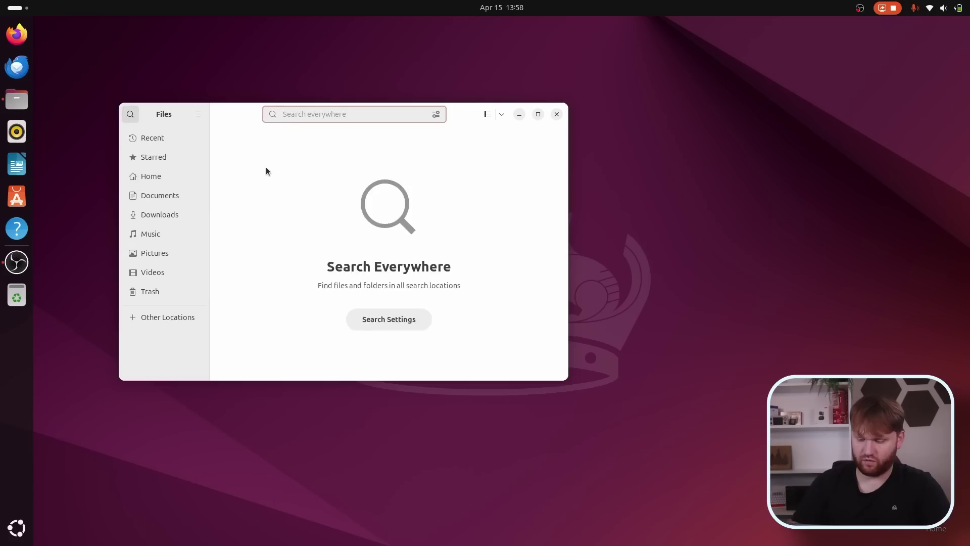
{"action": "type", "text": "mkv"}
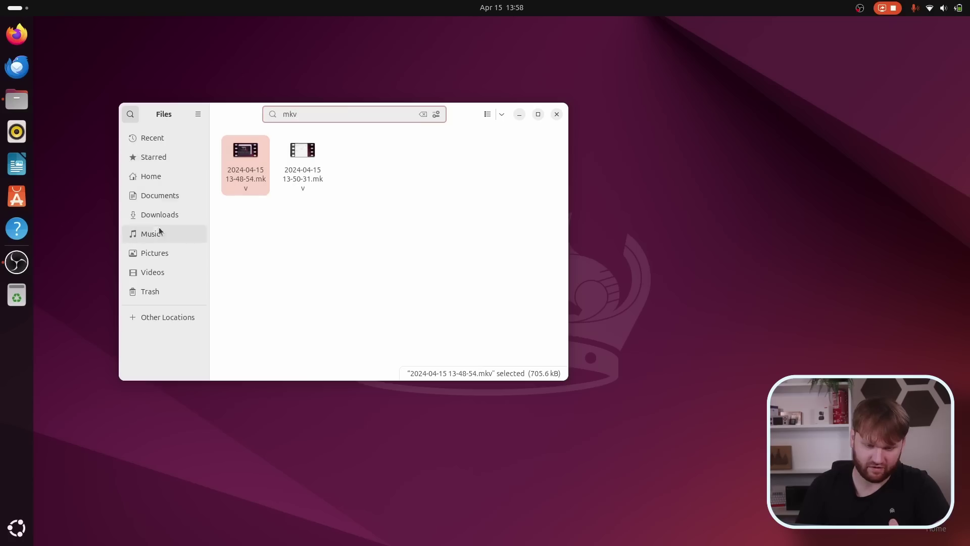
{"action": "left_click", "coordinate": [162, 177]}
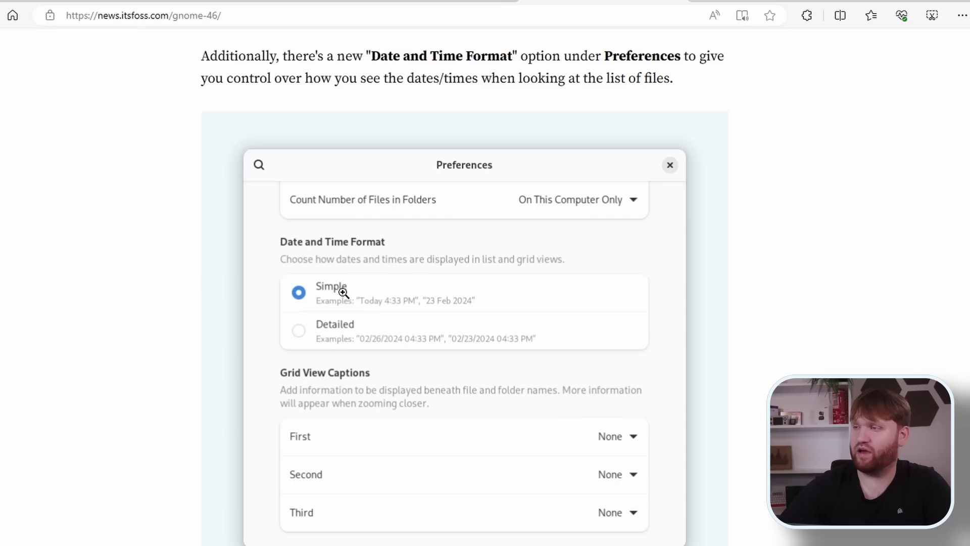
Scroll the GNOME 46 article to the Date and Time Format preferences screenshot.
{"action": "scroll", "coordinate": [429, 314], "scroll_direction": "down", "scroll_amount": 2}
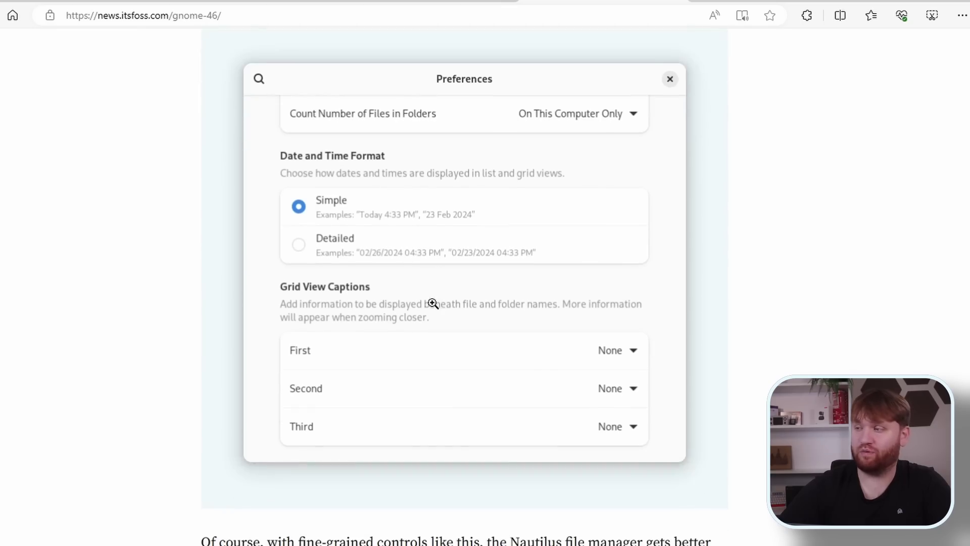
{"action": "scroll", "coordinate": [546, 366], "scroll_direction": "down", "scroll_amount": 6}
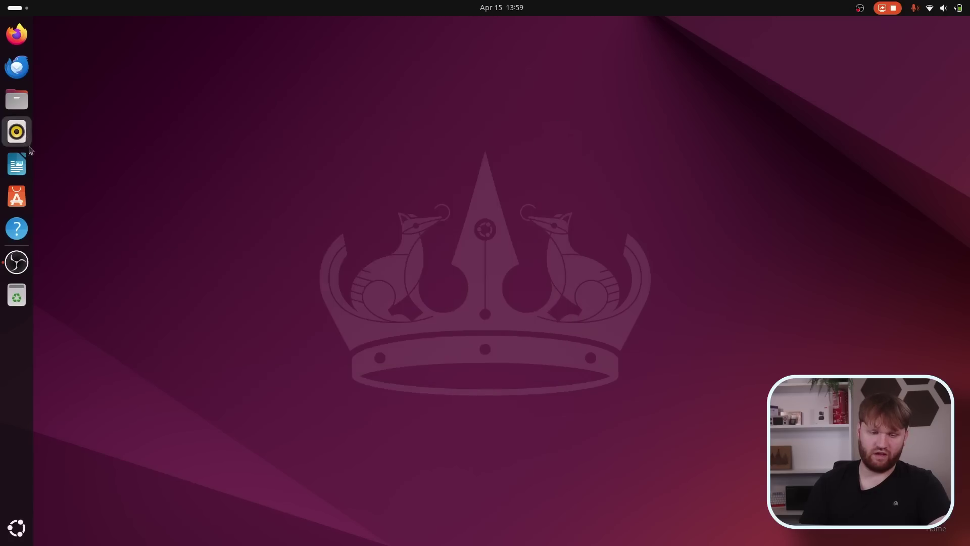
Launch Settings from a 'set' app search and open the System page.
{"action": "left_click", "coordinate": [26, 536]}
{"action": "type", "text": "set"}
{"action": "key", "text": "Return"}
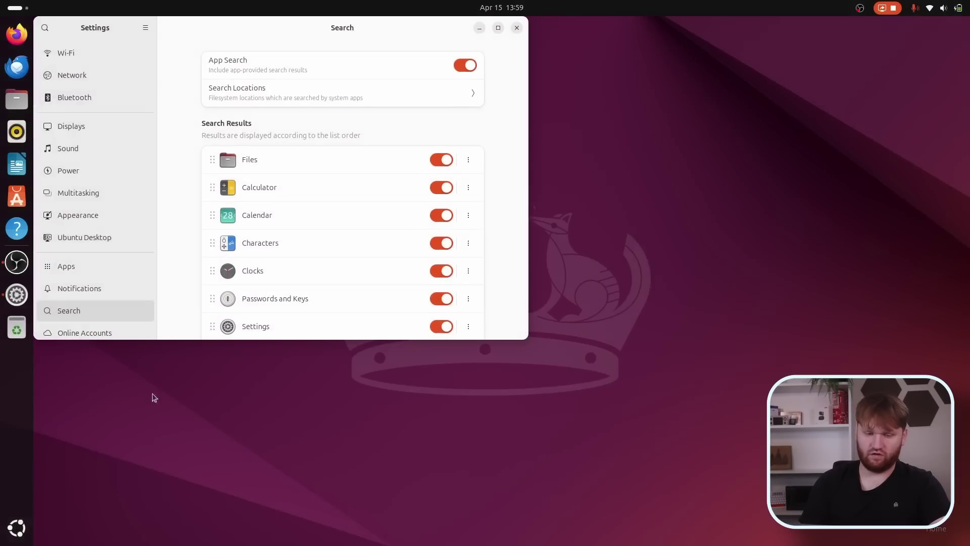
{"action": "scroll", "coordinate": [84, 276], "scroll_direction": "down", "scroll_amount": 5}
{"action": "left_click", "coordinate": [72, 329]}
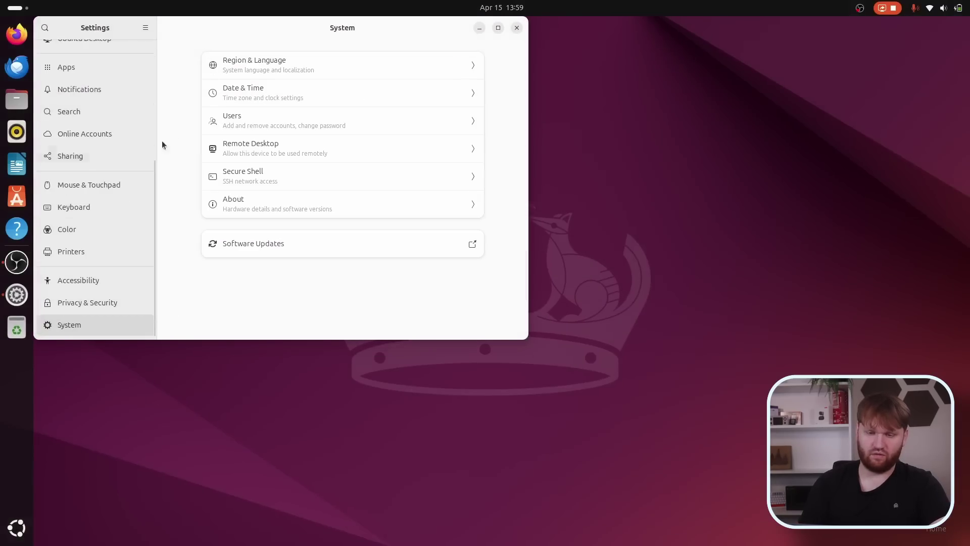
View the Privacy & Security page, then go back to the System page.
{"action": "left_click_drag", "start_coordinate": [217, 29], "coordinate": [261, 67]}
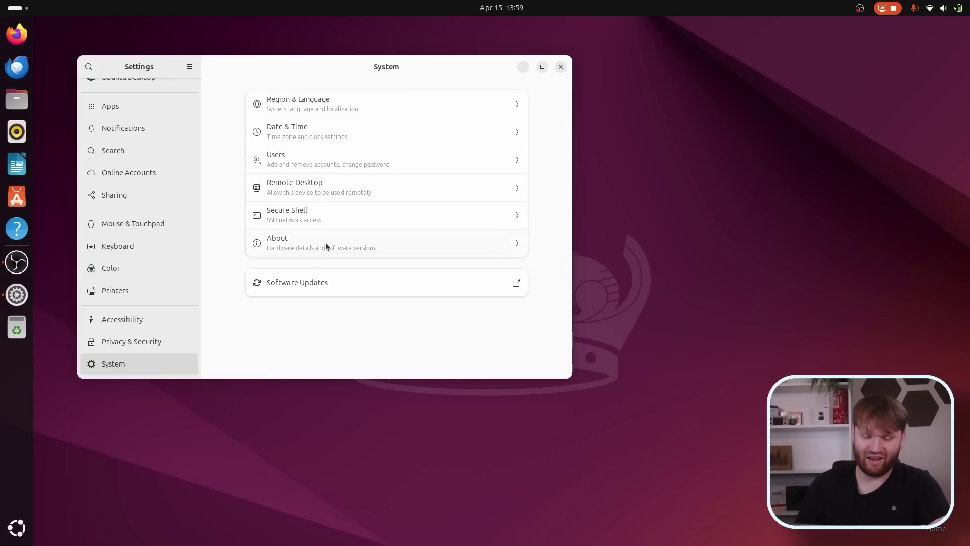
{"action": "left_click", "coordinate": [135, 342]}
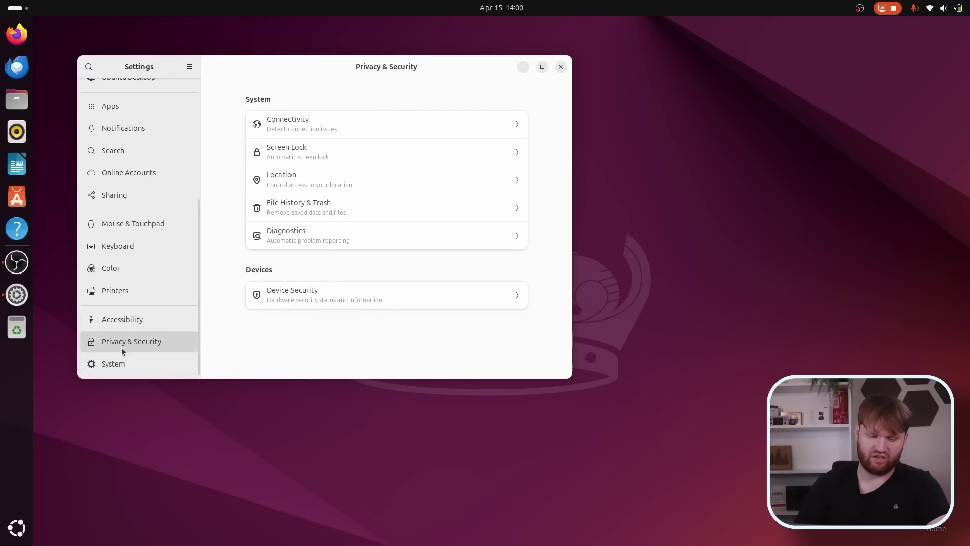
{"action": "left_click", "coordinate": [103, 367]}
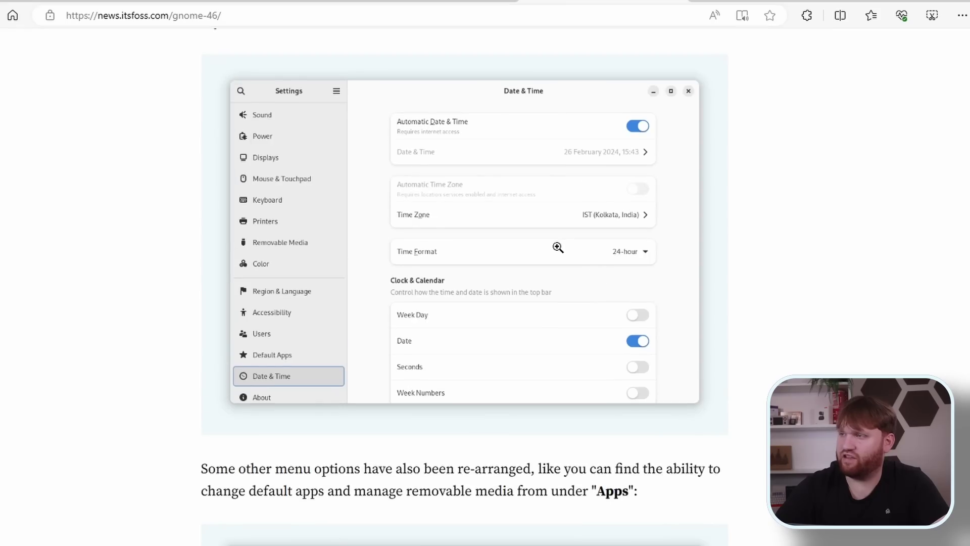
Open the GNOME 46 article's older Date & Time menu screenshot in its lightbox.
{"action": "scroll", "coordinate": [558, 247], "scroll_direction": "up", "scroll_amount": 3}
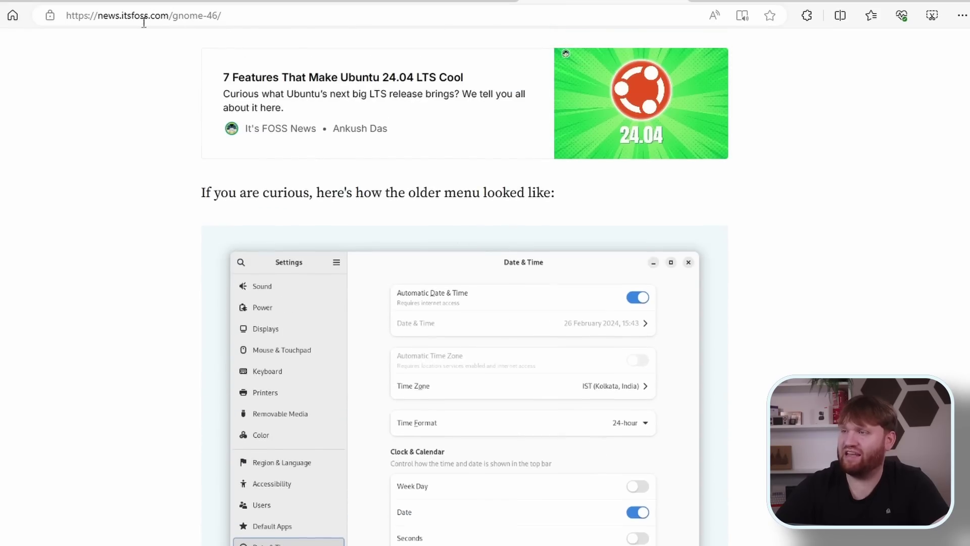
{"action": "scroll", "coordinate": [450, 442], "scroll_direction": "down", "scroll_amount": 2}
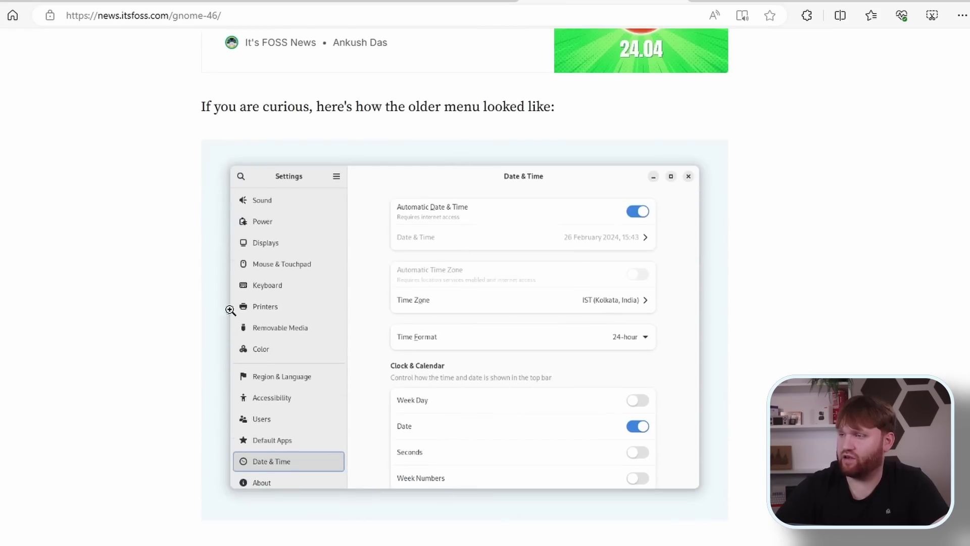
{"action": "left_click", "coordinate": [230, 310]}
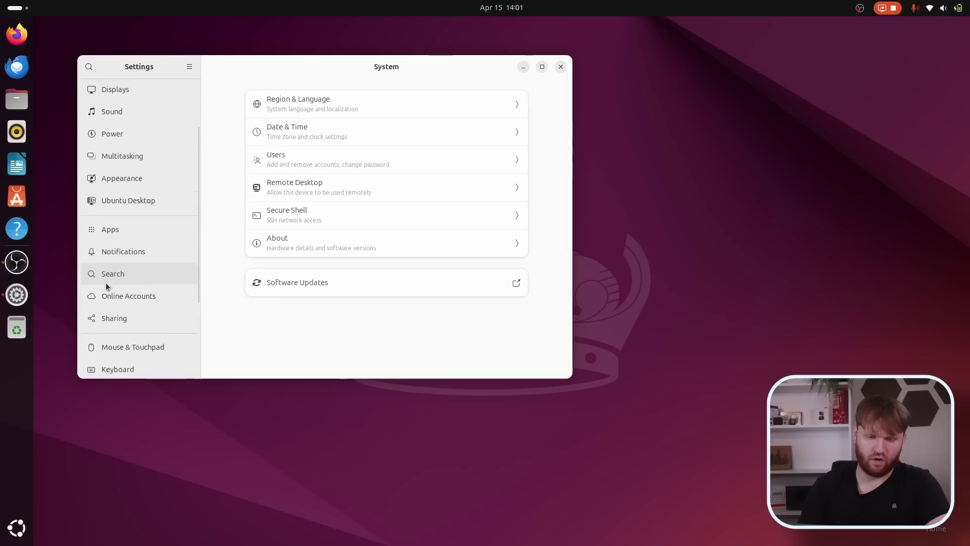
{"action": "left_click", "coordinate": [114, 237]}
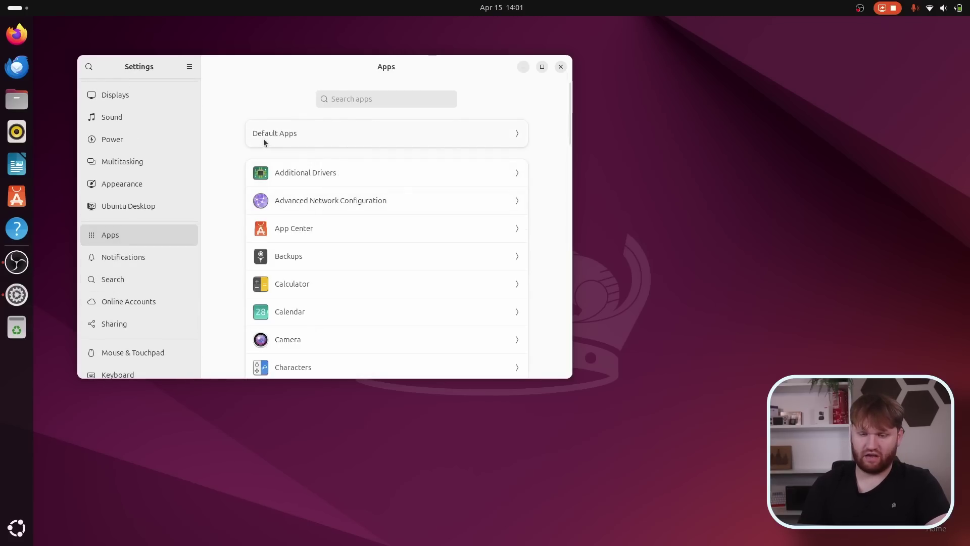
Review the Default Apps page for web, mail and media, then return to Apps.
{"action": "left_click", "coordinate": [311, 138]}
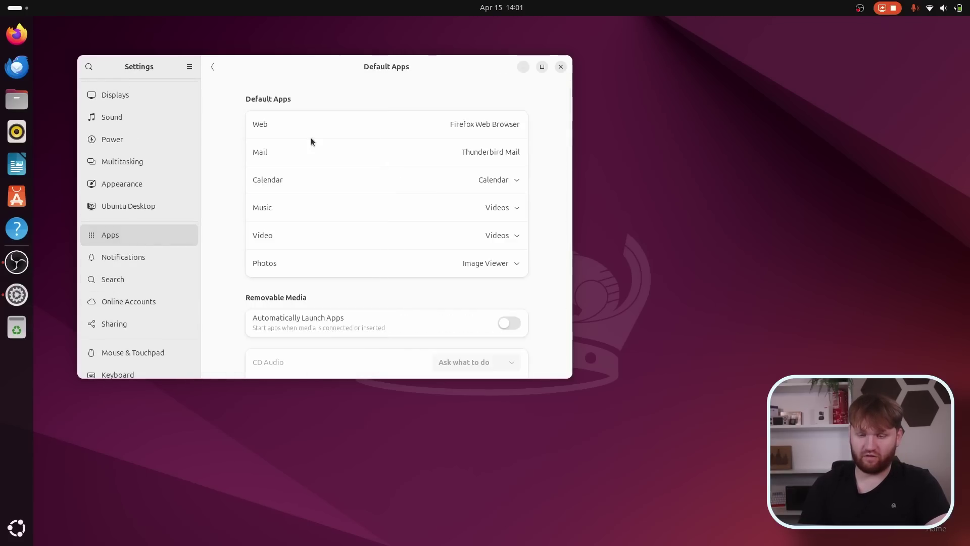
{"action": "scroll", "coordinate": [423, 171], "scroll_direction": "down", "scroll_amount": 3}
{"action": "scroll", "coordinate": [423, 171], "scroll_direction": "up", "scroll_amount": 3}
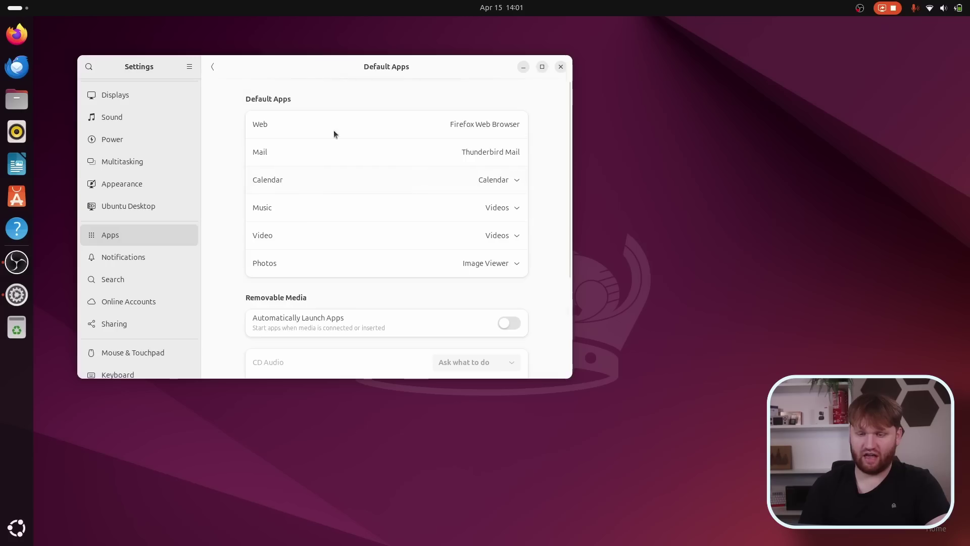
{"action": "left_click", "coordinate": [212, 68]}
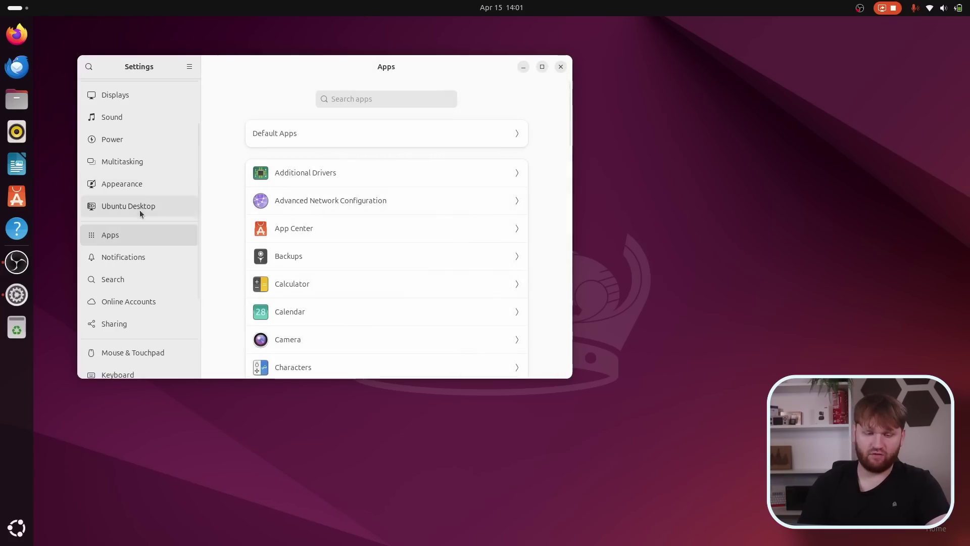
Open Online Accounts, listing Google, Microsoft Personal, Nextcloud and Microsoft Exchange providers.
{"action": "scroll", "coordinate": [145, 223], "scroll_direction": "down", "scroll_amount": 1}
{"action": "scroll", "coordinate": [148, 235], "scroll_direction": "up", "scroll_amount": 2}
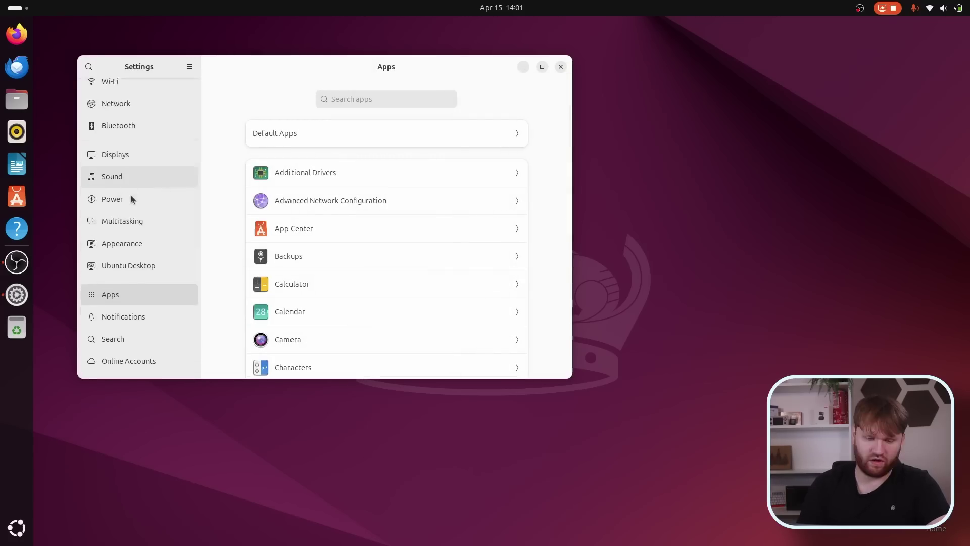
{"action": "scroll", "coordinate": [132, 195], "scroll_direction": "down", "scroll_amount": 3}
{"action": "left_click", "coordinate": [129, 282]}
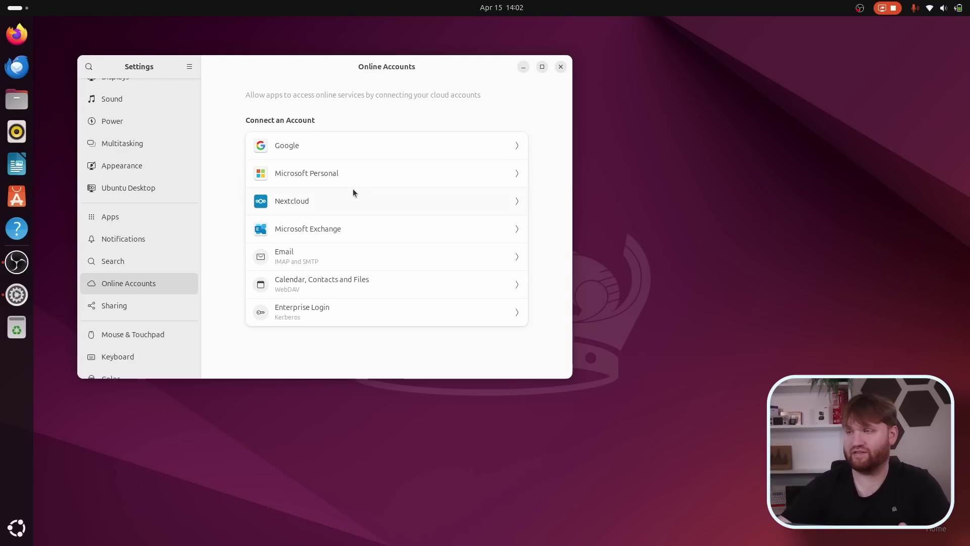
Choose the Calendar, Contacts and Files provider to open the WebDAV connection dialog.
{"action": "left_click", "coordinate": [295, 289]}
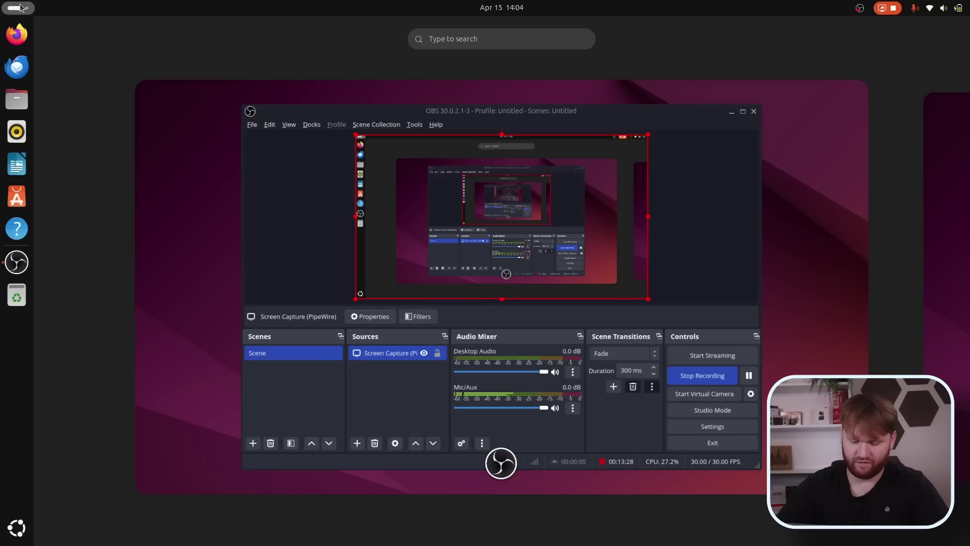
Type in the app search, then select the Maps paragraph about redesigned zoom buttons.
{"action": "type", "text": "gn"}
{"action": "key", "text": "BackSpace"}
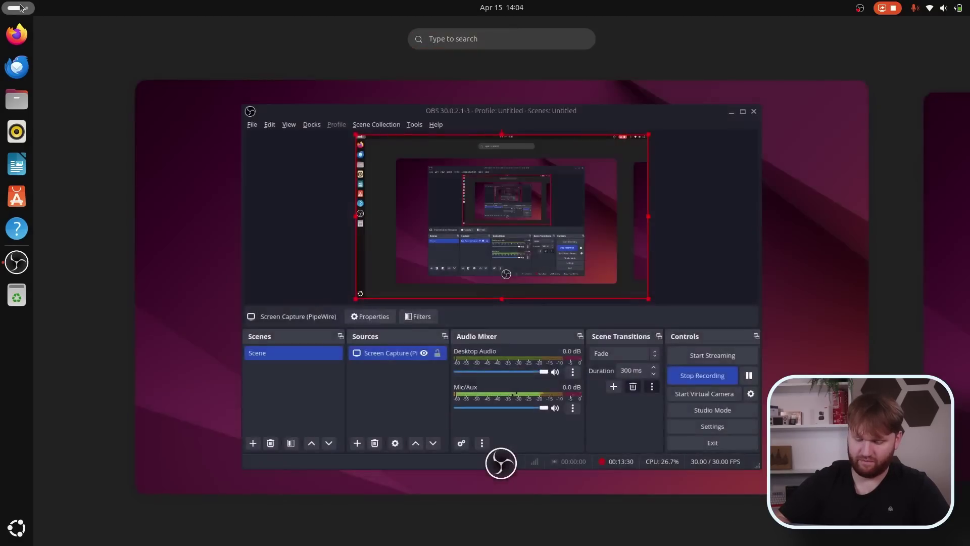
{"action": "type", "text": "mod"}
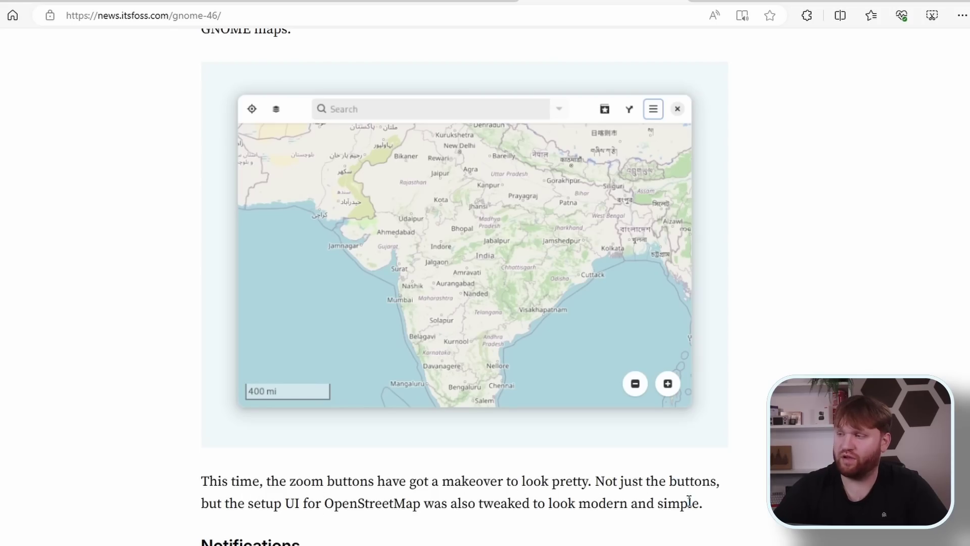
{"action": "left_click_drag", "start_coordinate": [714, 506], "coordinate": [191, 488]}
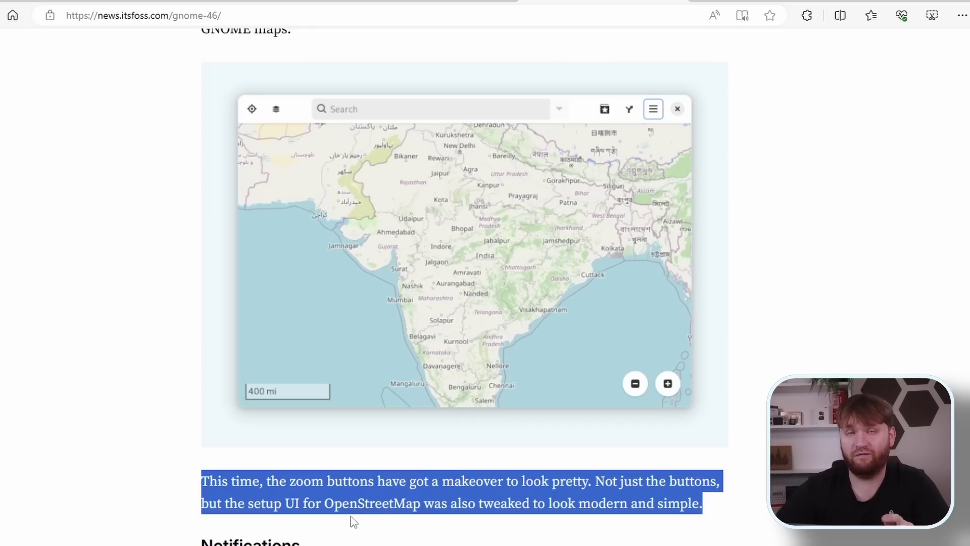
Scroll past Notifications and Wallpapers; highlight the Mutter, memory usage and GTK renderer bullets.
{"action": "scroll", "coordinate": [477, 309], "scroll_direction": "down", "scroll_amount": 8}
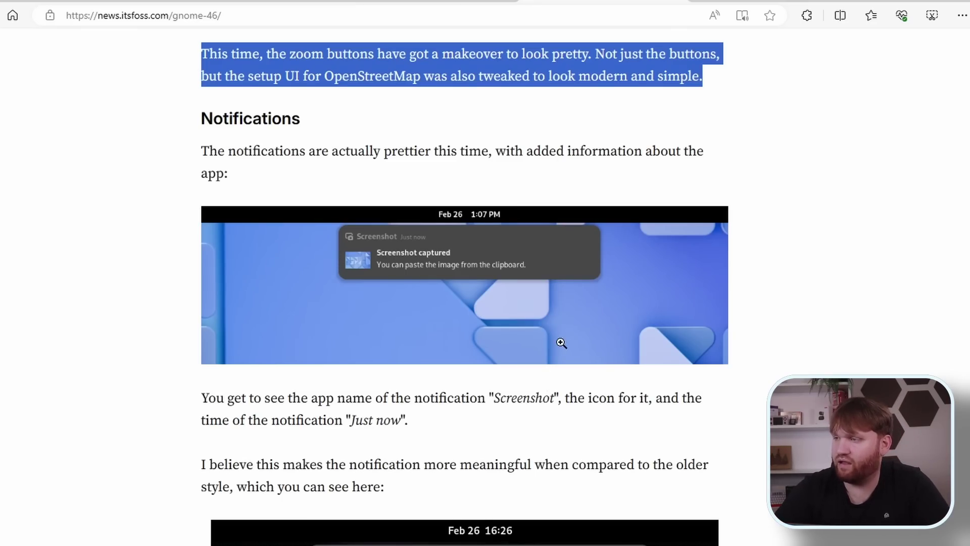
{"action": "scroll", "coordinate": [561, 343], "scroll_direction": "down", "scroll_amount": 2}
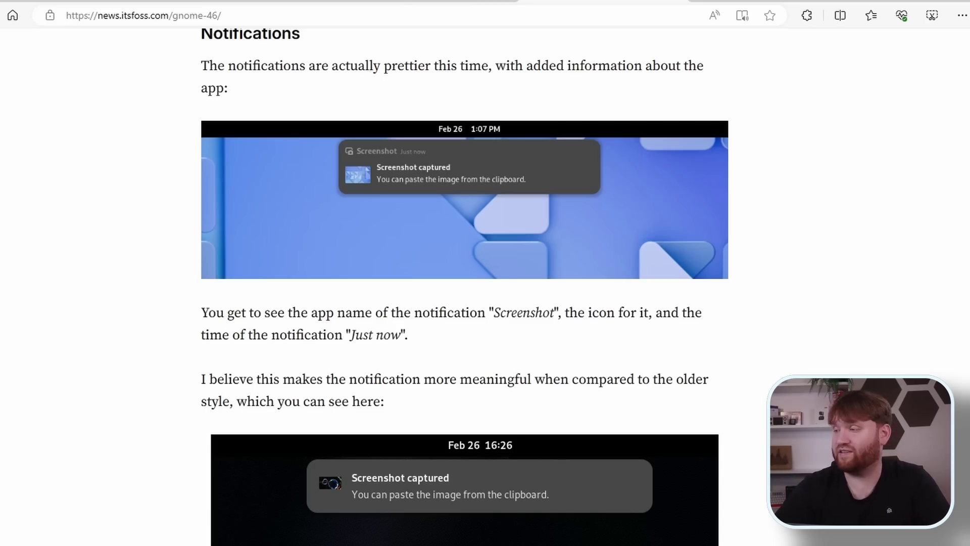
{"action": "scroll", "coordinate": [801, 319], "scroll_direction": "down", "scroll_amount": 8}
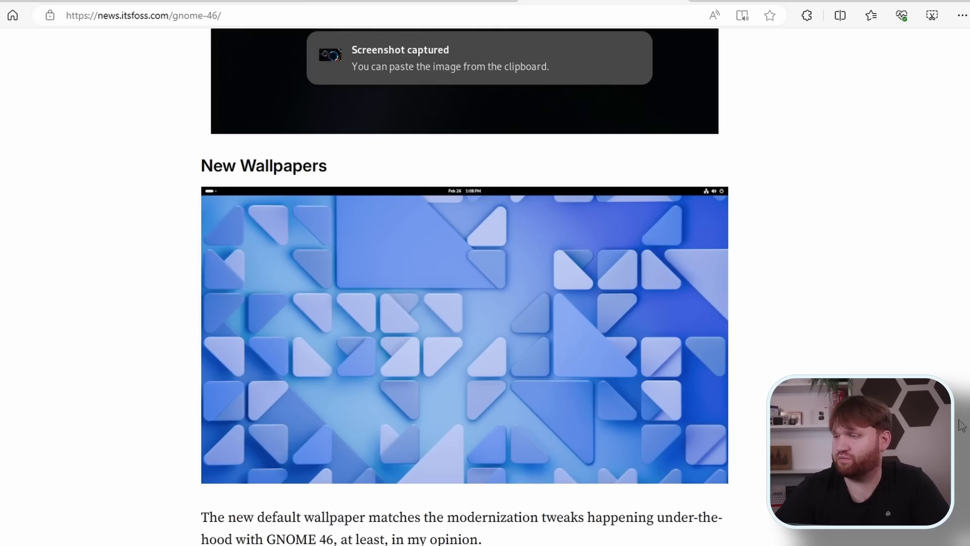
{"action": "scroll", "coordinate": [708, 379], "scroll_direction": "down", "scroll_amount": 20}
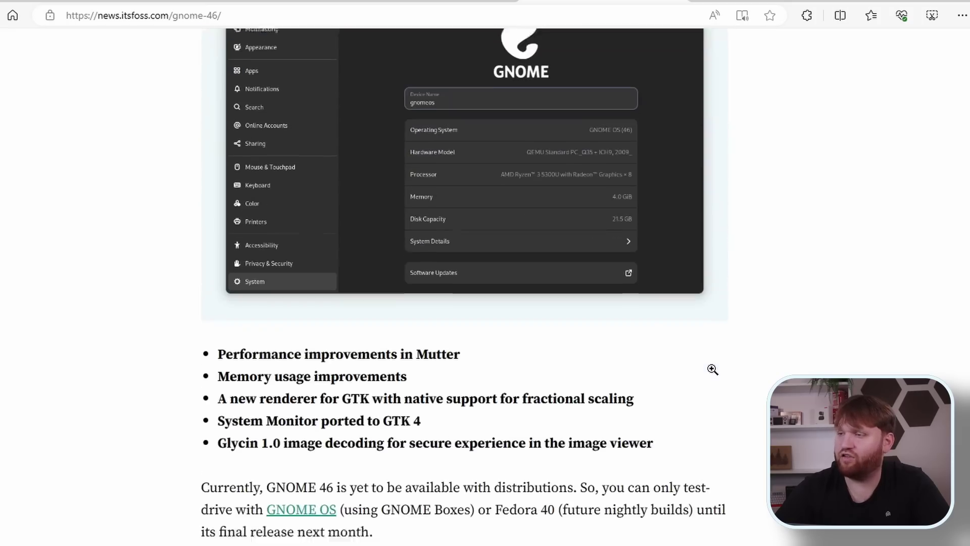
{"action": "left_click_drag", "start_coordinate": [278, 346], "coordinate": [371, 337]}
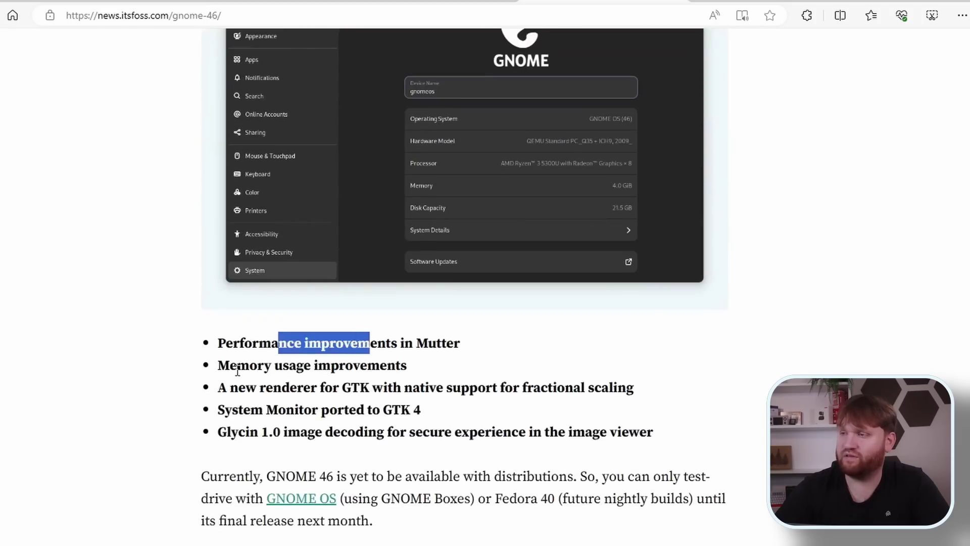
{"action": "left_click_drag", "start_coordinate": [237, 372], "coordinate": [364, 361]}
{"action": "left_click_drag", "start_coordinate": [238, 389], "coordinate": [477, 388]}
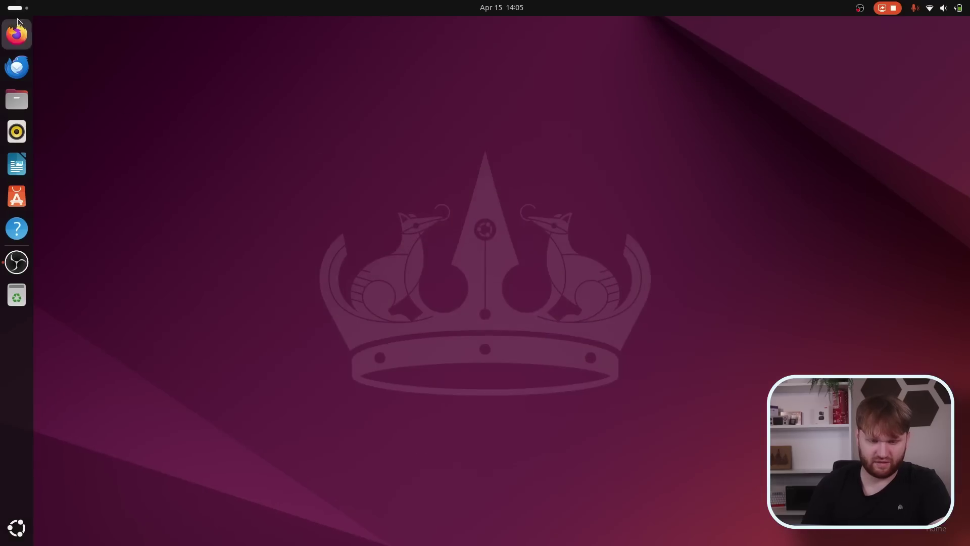
Launch System Monitor by searching 'mon' in the app overview.
{"action": "left_click", "coordinate": [17, 8]}
{"action": "type", "text": "mon"}
{"action": "key", "text": "Return"}
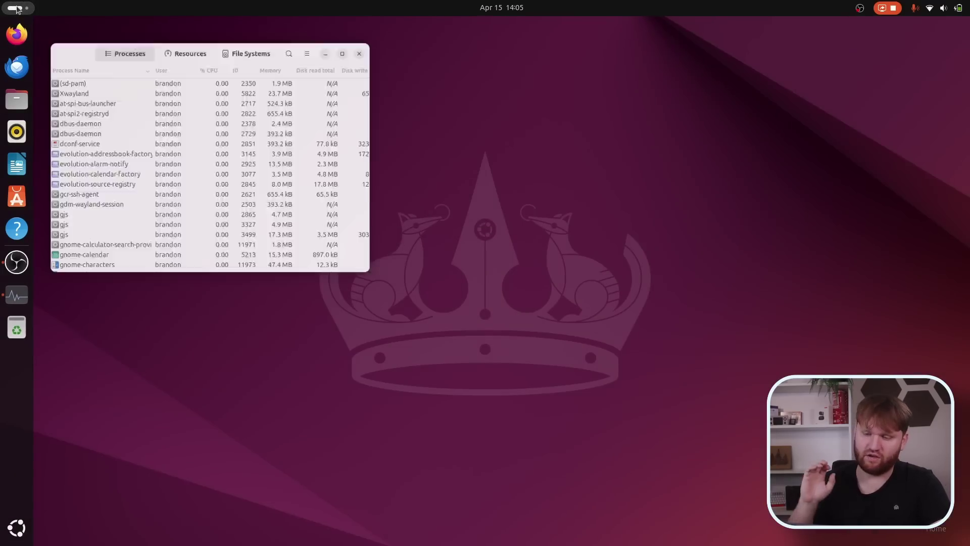
Check the About box (version 46.0), then show the Resources graphs in an enlarged window.
{"action": "left_click", "coordinate": [409, 90]}
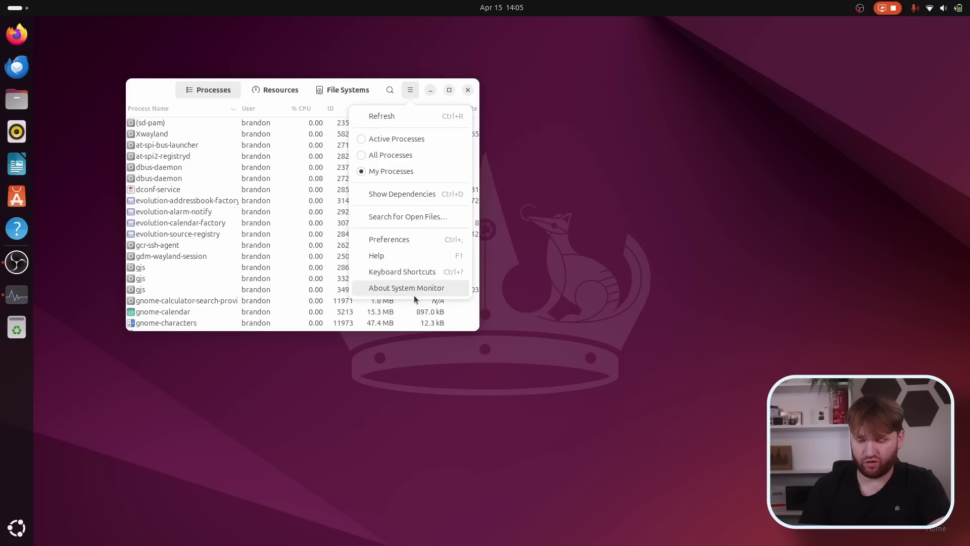
{"action": "left_click", "coordinate": [419, 288]}
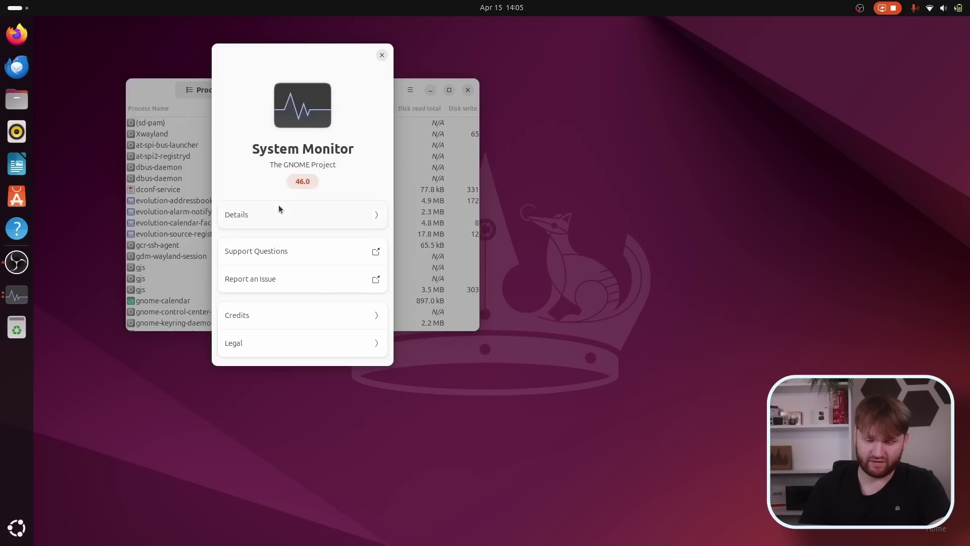
{"action": "left_click", "coordinate": [381, 55]}
{"action": "key", "text": "alt+2"}
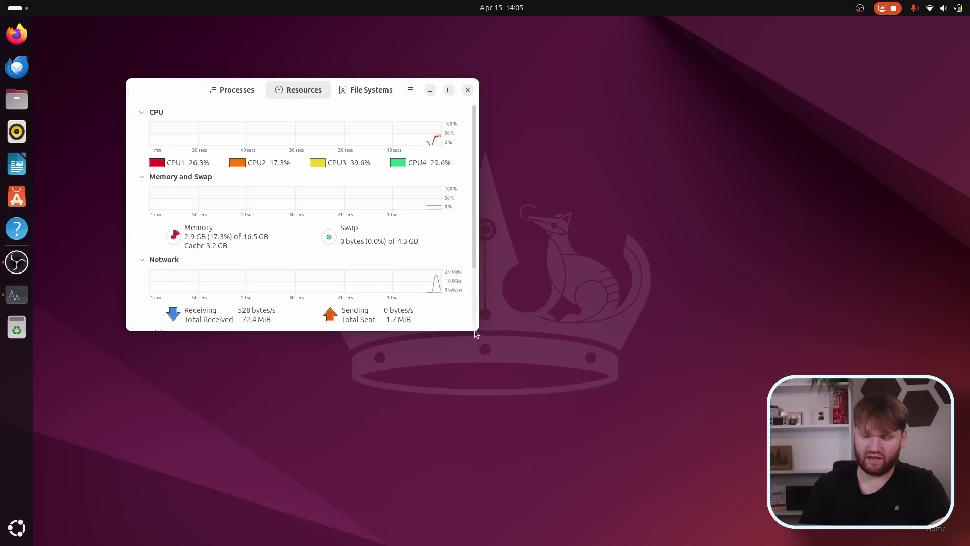
{"action": "left_click_drag", "start_coordinate": [474, 329], "coordinate": [588, 452]}
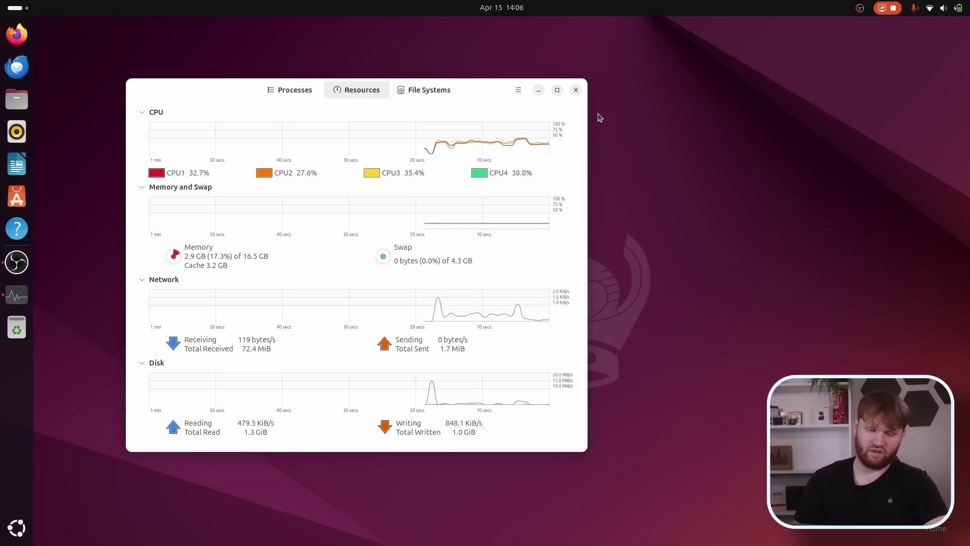
Close the System Monitor window with its X button, leaving only the desktop and dock.
{"action": "left_click", "coordinate": [576, 90]}
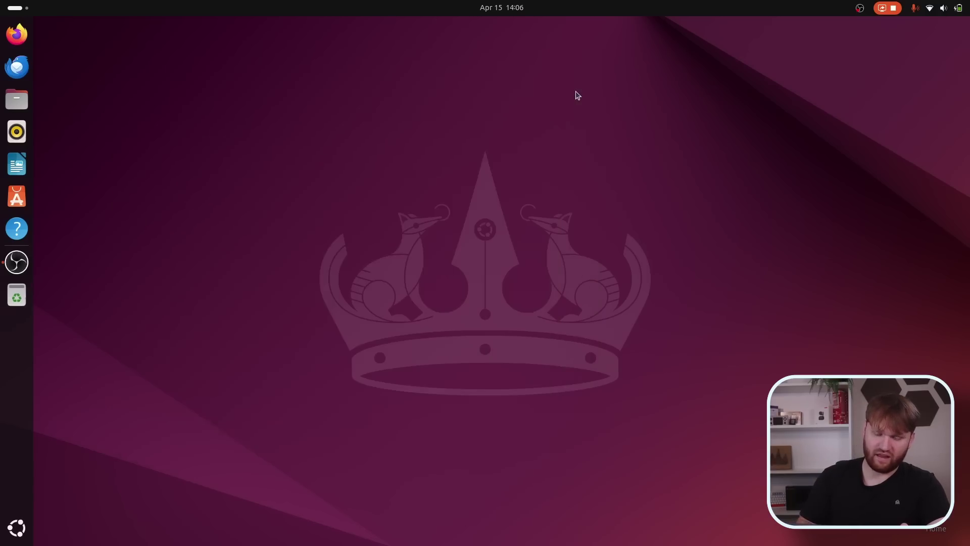